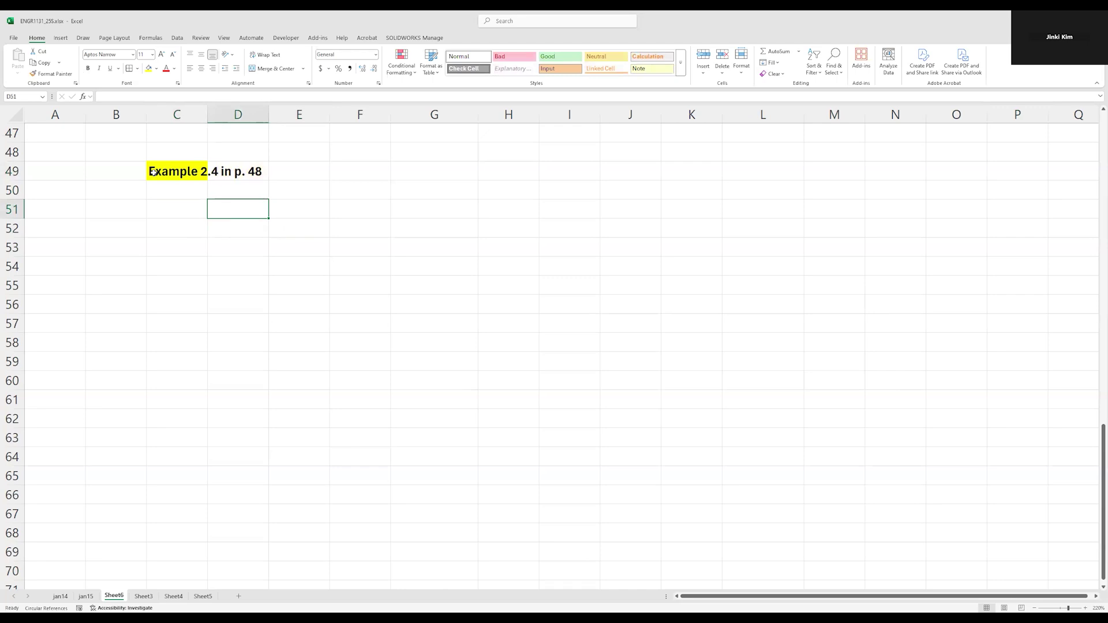
# Step: Enter the heading "student" in D51 and the first student's surname in D52
pyautogui.write('student')
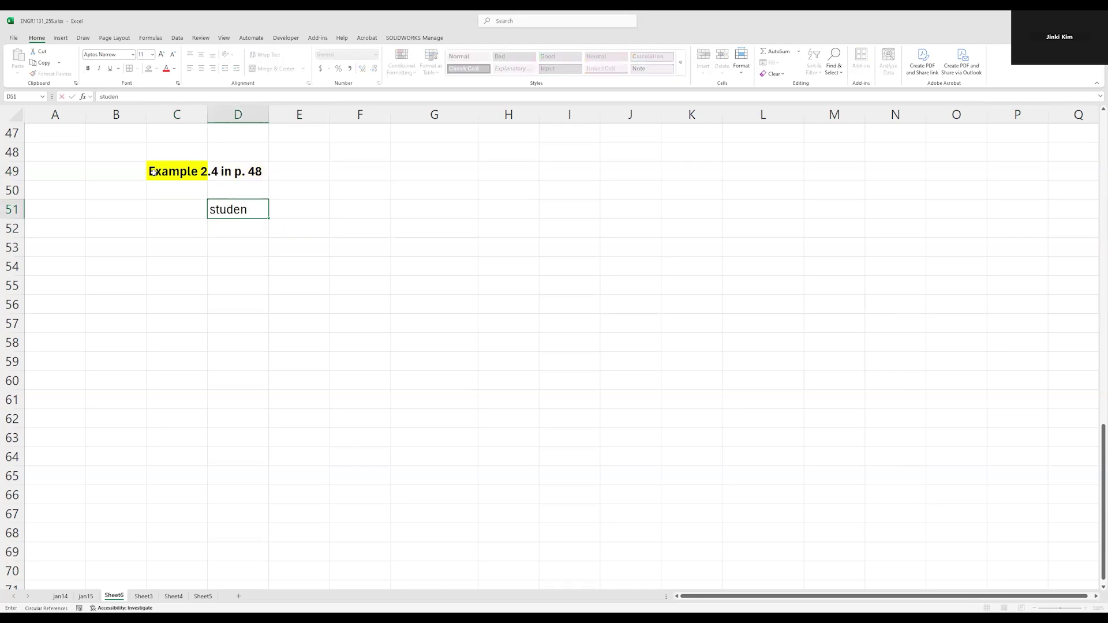
pyautogui.press('Return')
pyautogui.write('eavis')
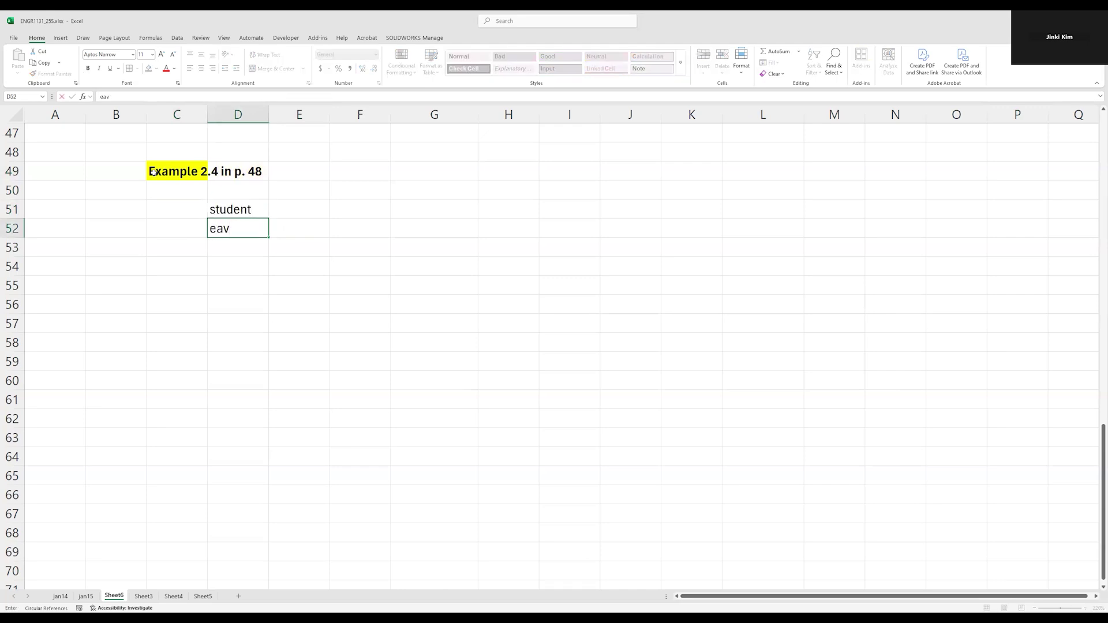
pyautogui.press('BackSpace')
pyautogui.press('BackSpace')
pyautogui.press('BackSpace')
pyautogui.press('BackSpace')
pyautogui.press('BackSpace')
pyautogui.write('Davis')
pyautogui.press('Return')
# Step: Enter the remaining six students' surnames in cells D53 to D58
pyautogui.write('Graham')
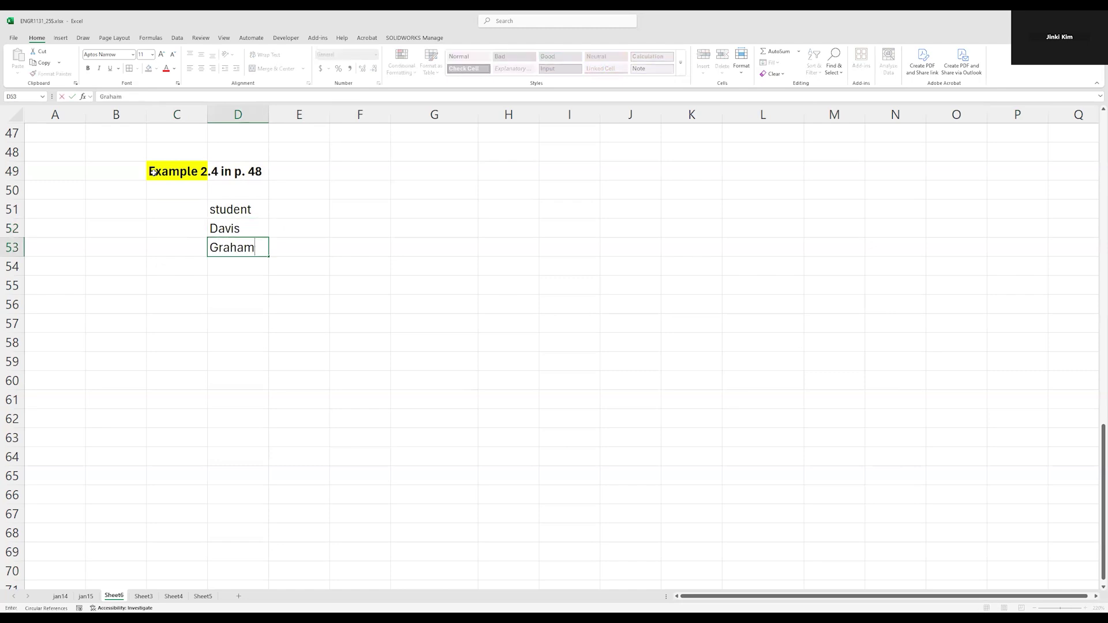
pyautogui.press('Return')
pyautogui.write('Jones')
pyautogui.press('Return')
pyautogui.write('Meyers')
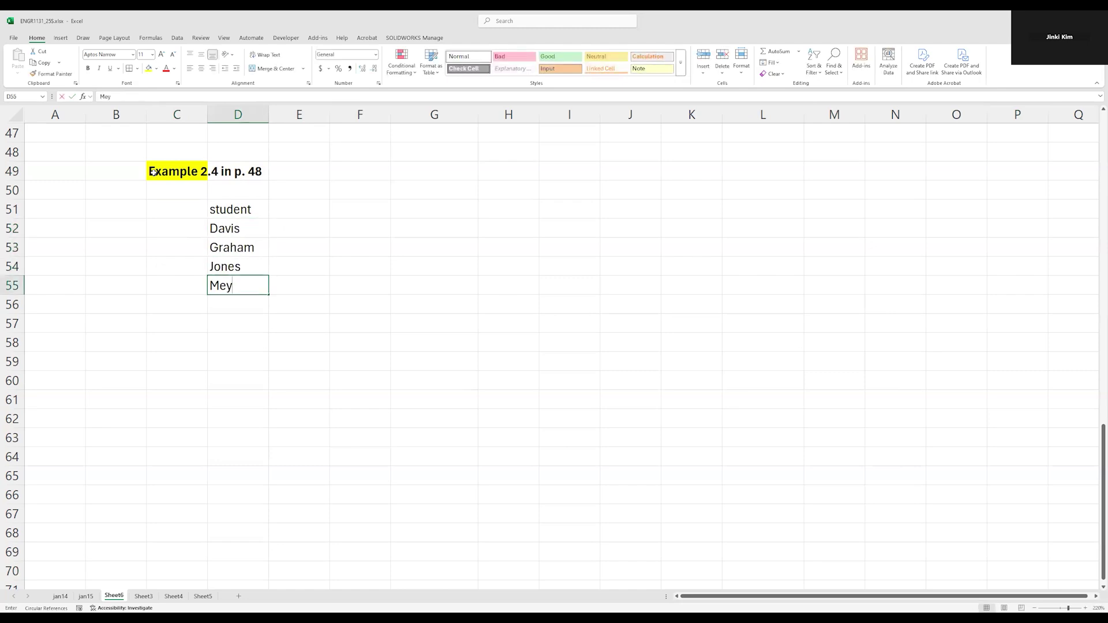
pyautogui.press('Return')
pyautogui.write('Richardson')
pyautogui.press('Return')
pyautogui.write('Thomas')
pyautogui.press('Return')
pyautogui.write('Williams')
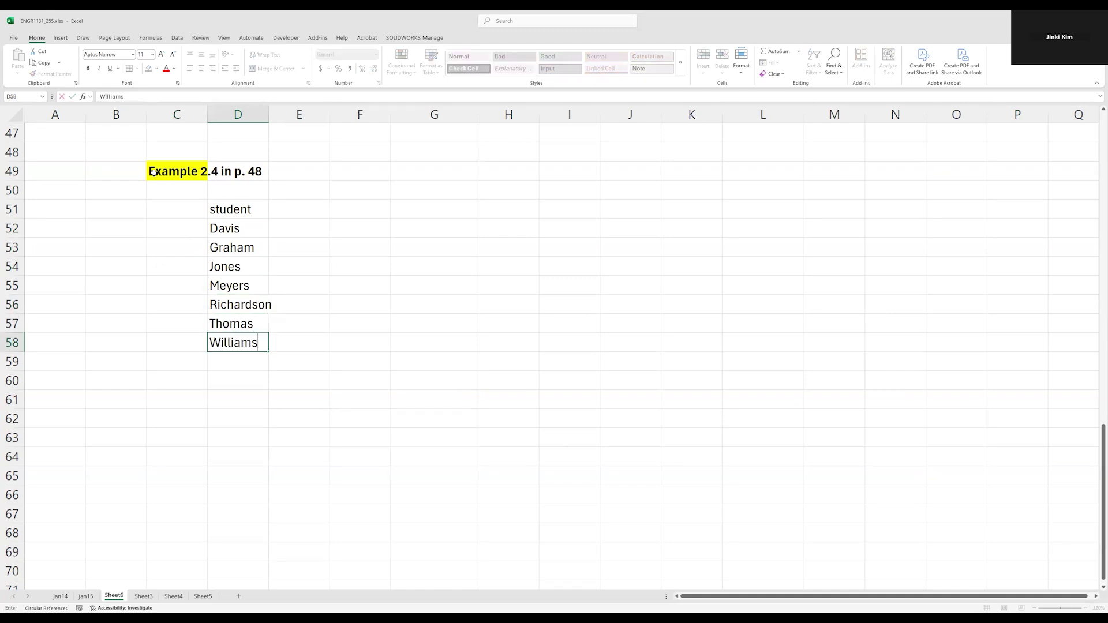
pyautogui.press('Tab')
# Step: Capitalize the heading in D51 so that it reads "Student"
pyautogui.press('Up')
pyautogui.press('Up')
pyautogui.press('Up')
pyautogui.press('Up')
pyautogui.press('Up')
pyautogui.press('Up')
pyautogui.press('Up')
pyautogui.press('Left')
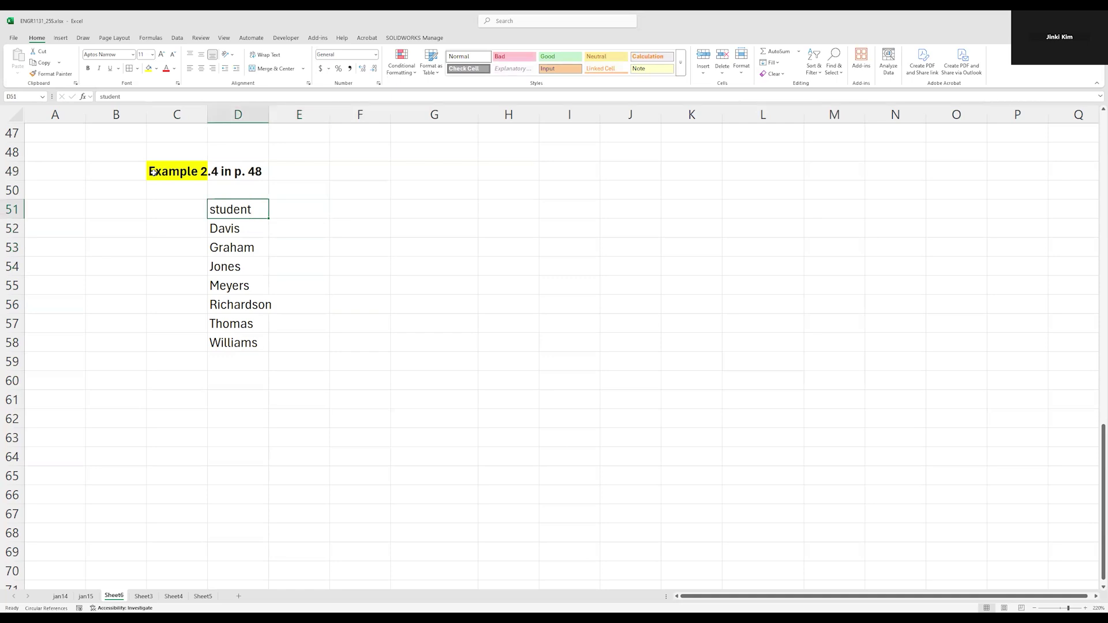
pyautogui.press('F2')
pyautogui.press('Home')
pyautogui.write('S')
pyautogui.press('Delete')
pyautogui.press('Return')
# Step: Add the column headings "Exam 1" in E51 and "Exam 2" in F51
pyautogui.press('Up')
pyautogui.press('Right')
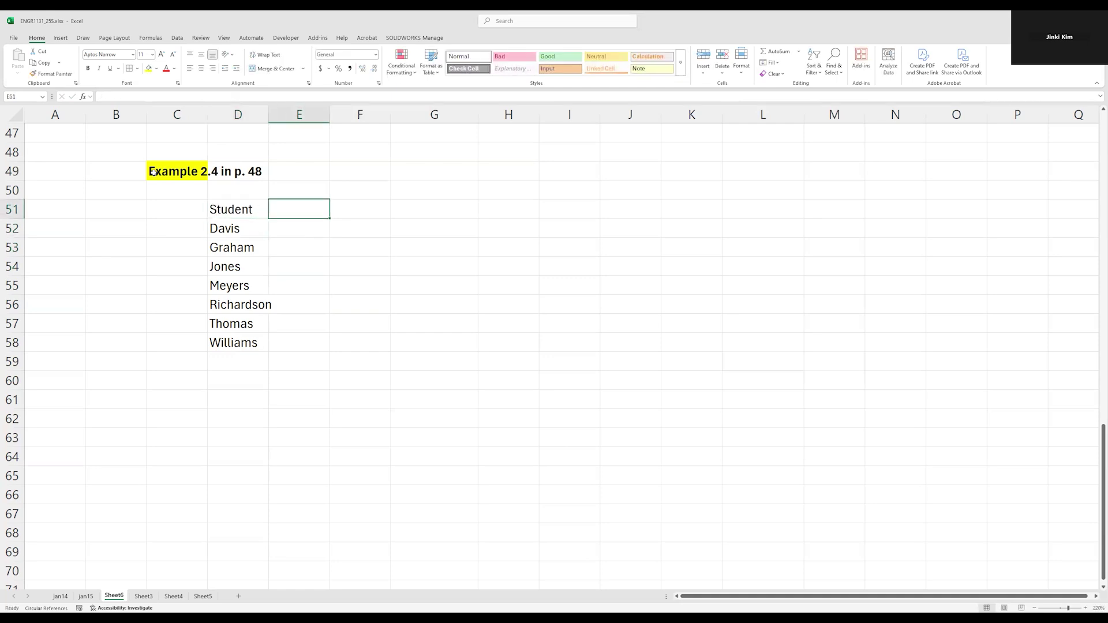
pyautogui.write('Exam 1')
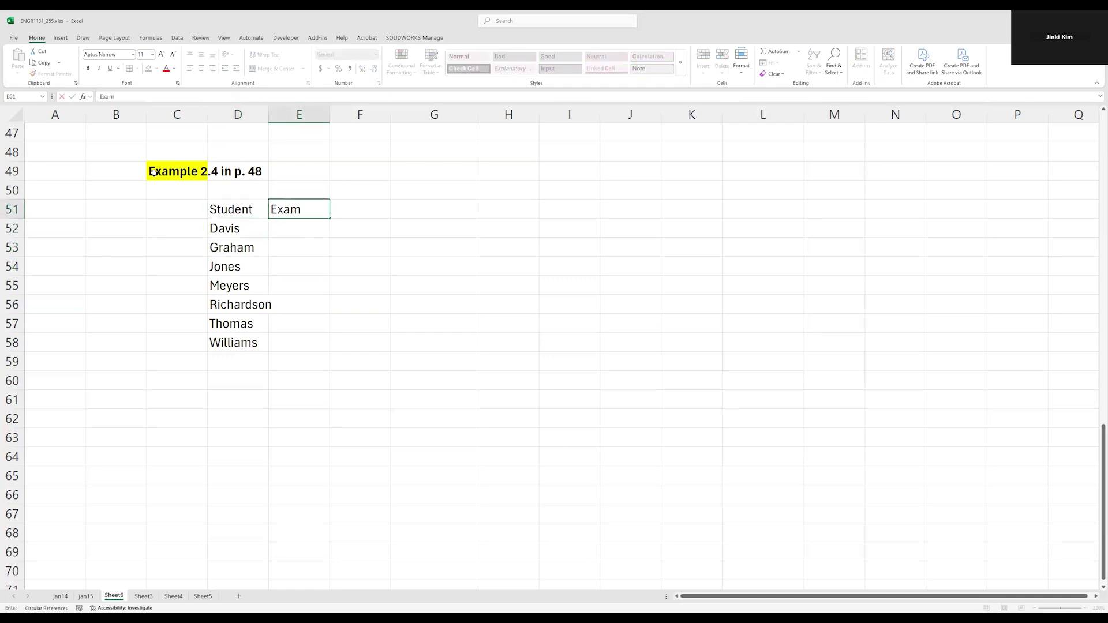
pyautogui.press('Return')
pyautogui.press('Up')
pyautogui.press('Right')
pyautogui.write('Exam 2')
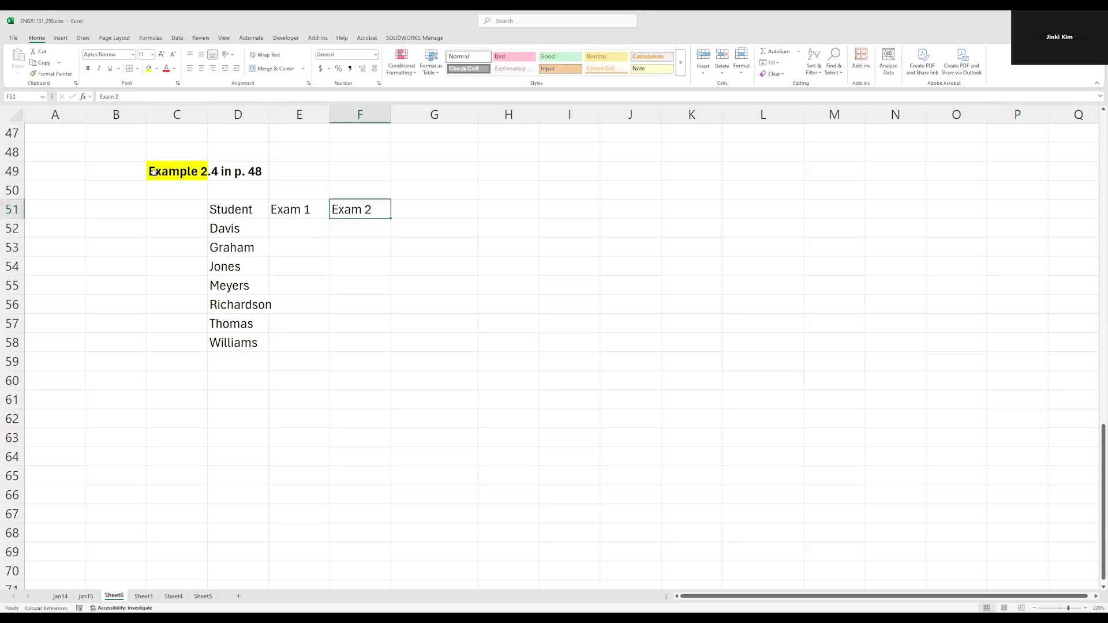
pyautogui.press('Right')
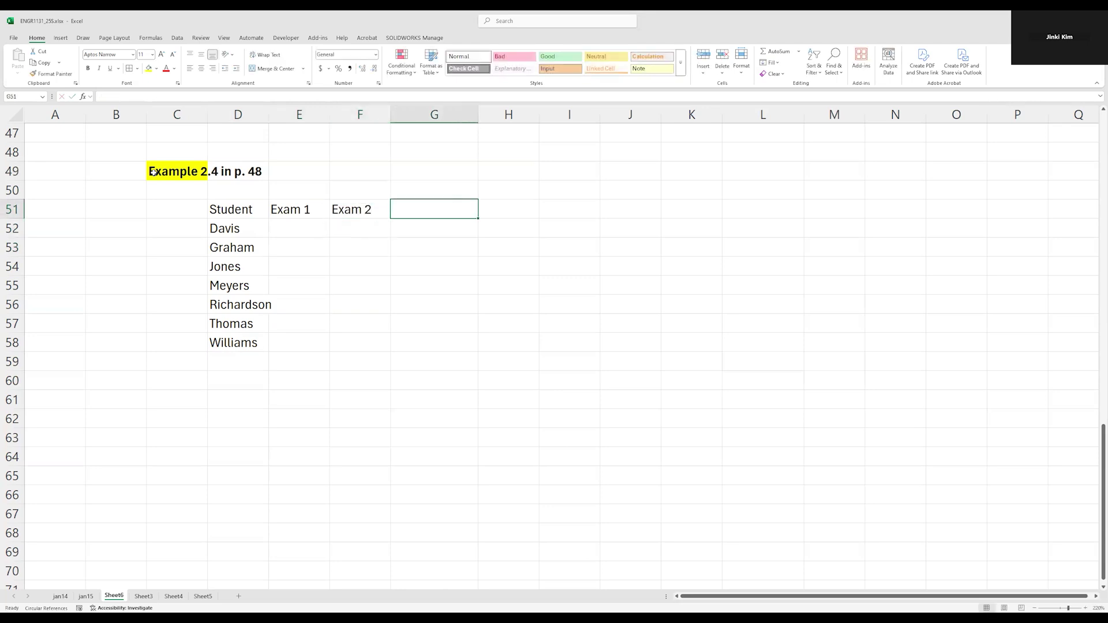
# Step: Add the column headings "Final Exam" in G51 and "Overall Score" in H51
pyautogui.write('Final Exam')
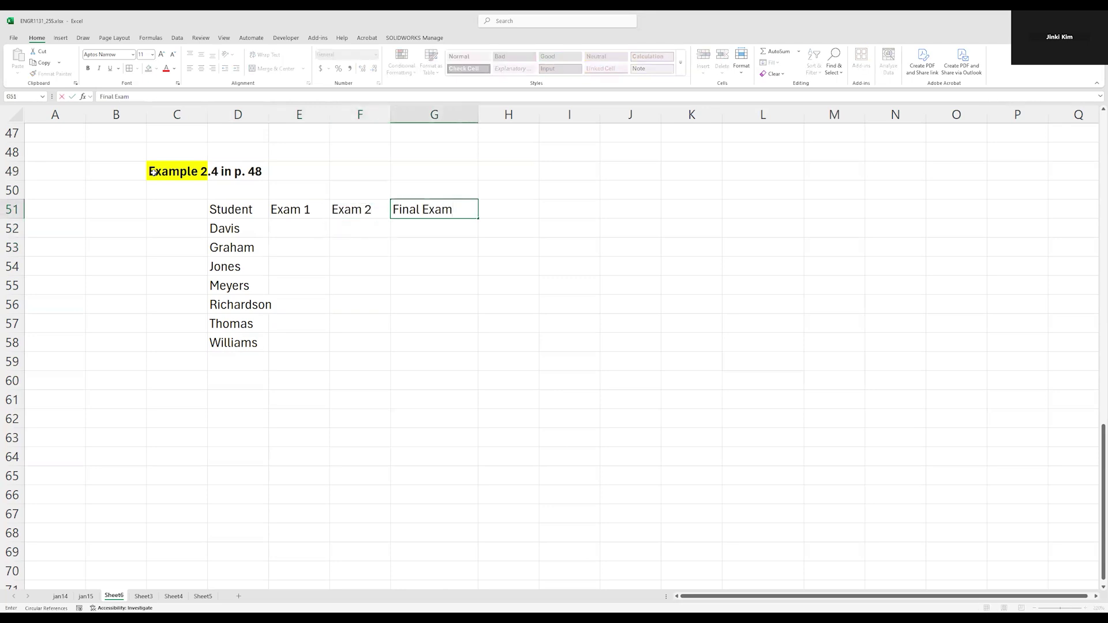
pyautogui.press('Return')
pyautogui.press('Right')
pyautogui.press('Up')
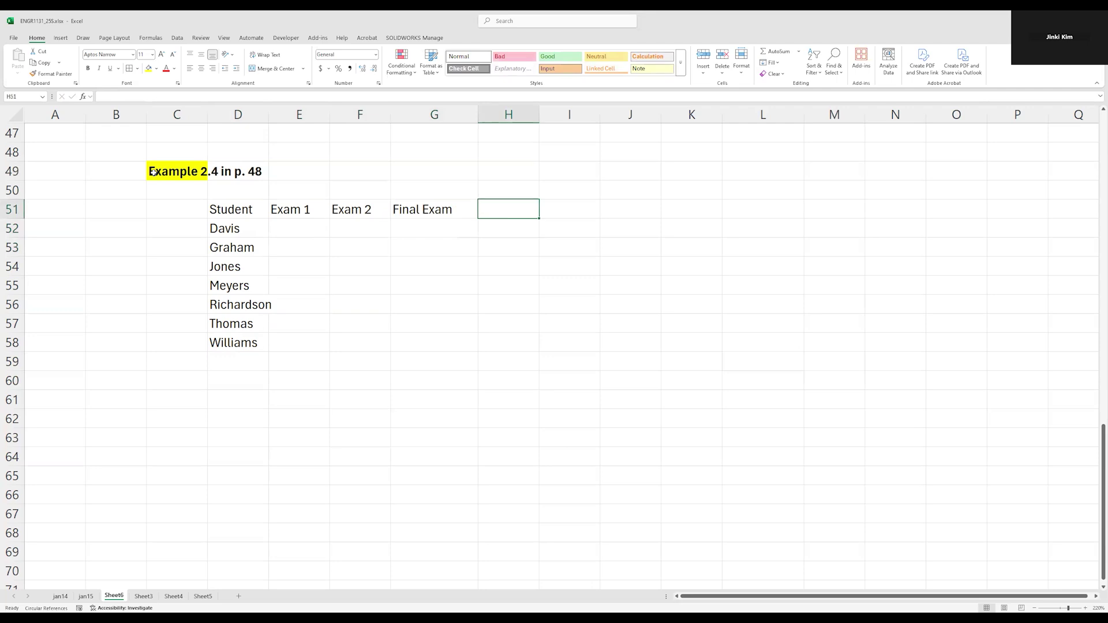
pyautogui.write('Overall ')
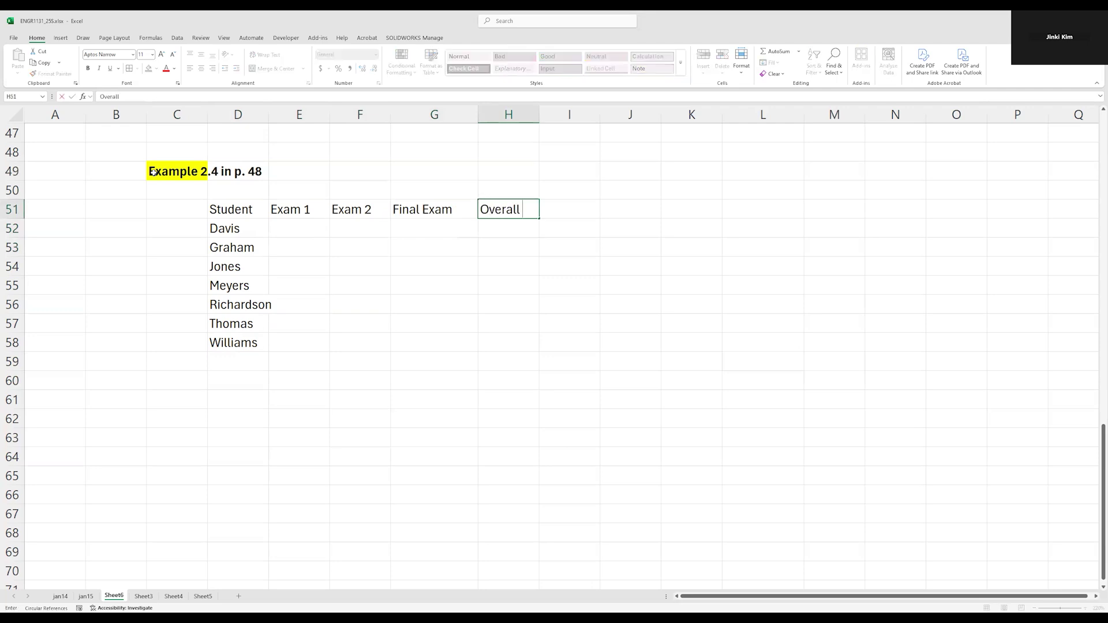
pyautogui.write('Score')
pyautogui.press('Return')
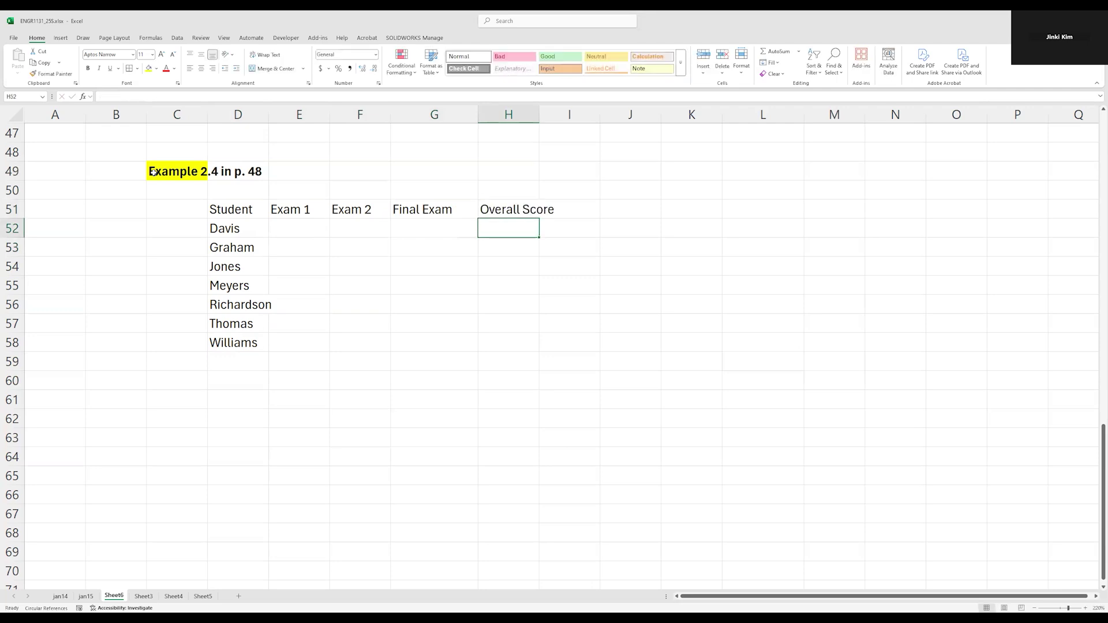
# Step: Enter the row label "Average" in D60, below the student list
pyautogui.press('Left')
pyautogui.press('Left')
pyautogui.press('Down')
pyautogui.press('Down')
pyautogui.press('Down')
pyautogui.press('Down')
pyautogui.press('Down')
pyautogui.press('Down')
pyautogui.press('Down')
pyautogui.press('Down')
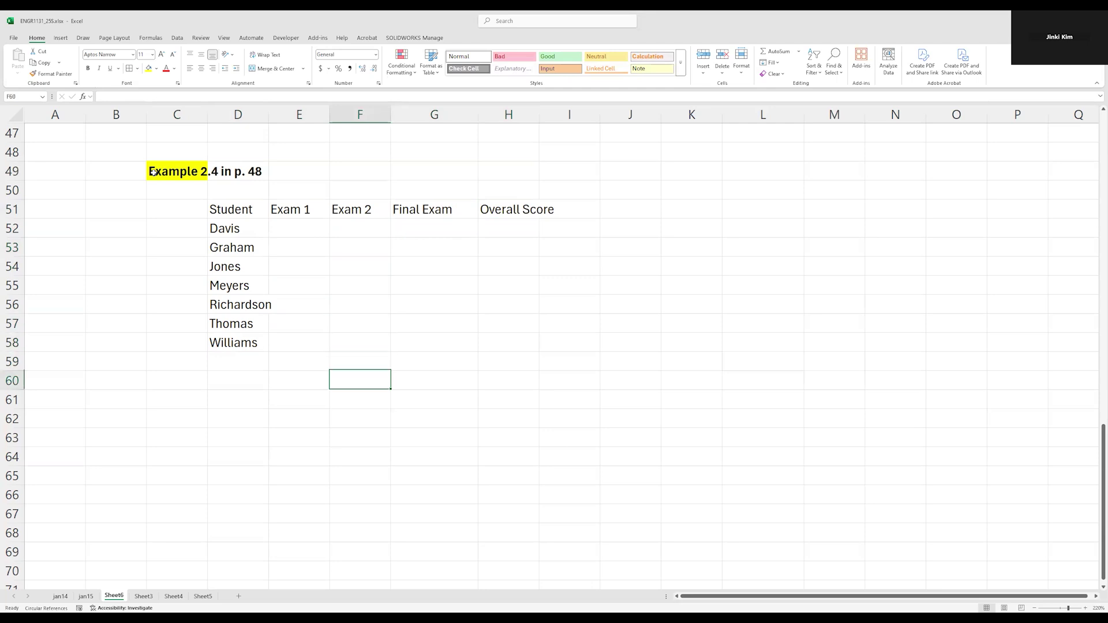
pyautogui.press('Left')
pyautogui.press('Left')
pyautogui.write('Average')
pyautogui.press('Return')
# Step: Fill the Exam 1 scores in E52 to E58 with 82, 66, 95, 47, 80, 74 and 57
pyautogui.press('Up')
pyautogui.press('Up')
pyautogui.press('Up')
pyautogui.press('Up')
pyautogui.press('Up')
pyautogui.press('Up')
pyautogui.press('Up')
pyautogui.press('Up')
pyautogui.press('Up')
pyautogui.press('Right')
pyautogui.press('Left')
pyautogui.press('Right')
pyautogui.write('82')
pyautogui.press('Return')
pyautogui.write('66')
pyautogui.press('Return')
pyautogui.write('95')
pyautogui.press('Return')
pyautogui.write('47')
pyautogui.press('Return')
pyautogui.write('80')
pyautogui.press('Return')
pyautogui.write('74')
pyautogui.press('Return')
pyautogui.write('57')
pyautogui.press('Right')
# Step: Fill the Exam 2 scores in F52 to F58 with 77, 80, 100, 62, 58, 81 and 62
pyautogui.press('Up')
pyautogui.press('Up')
pyautogui.press('Up')
pyautogui.press('Up')
pyautogui.press('Up')
pyautogui.press('Up')
pyautogui.press('Up')
pyautogui.press('Return')
pyautogui.write('77')
pyautogui.press('Return')
pyautogui.write('80')
pyautogui.press('Return')
pyautogui.write('100')
pyautogui.press('Return')
pyautogui.write('62')
pyautogui.press('Return')
pyautogui.write('58')
pyautogui.press('Return')
pyautogui.write('81')
pyautogui.press('Return')
pyautogui.write('62')
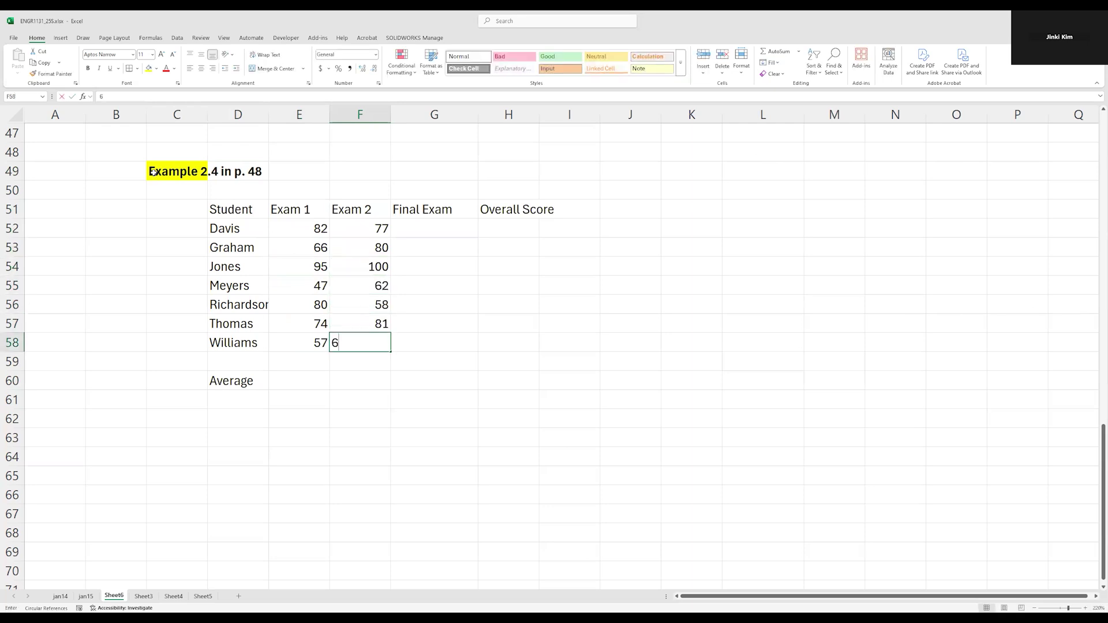
pyautogui.press('Tab')
# Step: Fill the Final Exam scores in G52 to G58 with 94, 75, 97, 78, 73, 85 and 67
pyautogui.press('Up')
pyautogui.press('Up')
pyautogui.press('Up')
pyautogui.press('Up')
pyautogui.press('Up')
pyautogui.press('Up')
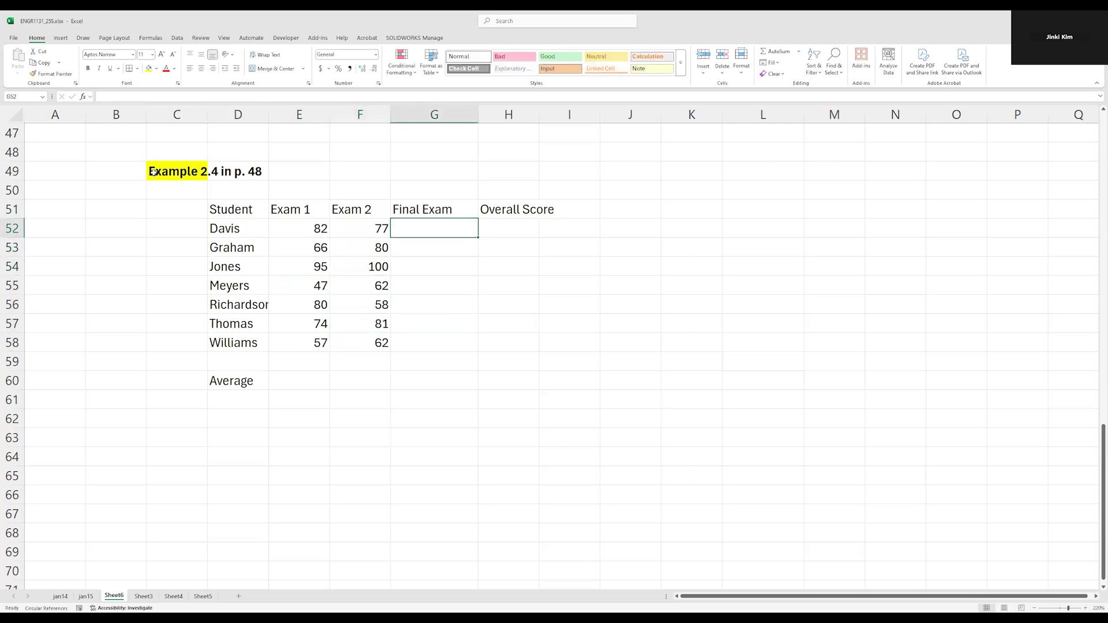
pyautogui.write('94')
pyautogui.press('Return')
pyautogui.write('75')
pyautogui.press('Return')
pyautogui.write('97')
pyautogui.press('Return')
pyautogui.write('78')
pyautogui.press('Return')
pyautogui.write('73')
pyautogui.press('Return')
pyautogui.write('85')
pyautogui.press('Return')
pyautogui.write('67')
pyautogui.press('Return')
pyautogui.press('Up')
pyautogui.press('Up')
pyautogui.press('Up')
pyautogui.press('Up')
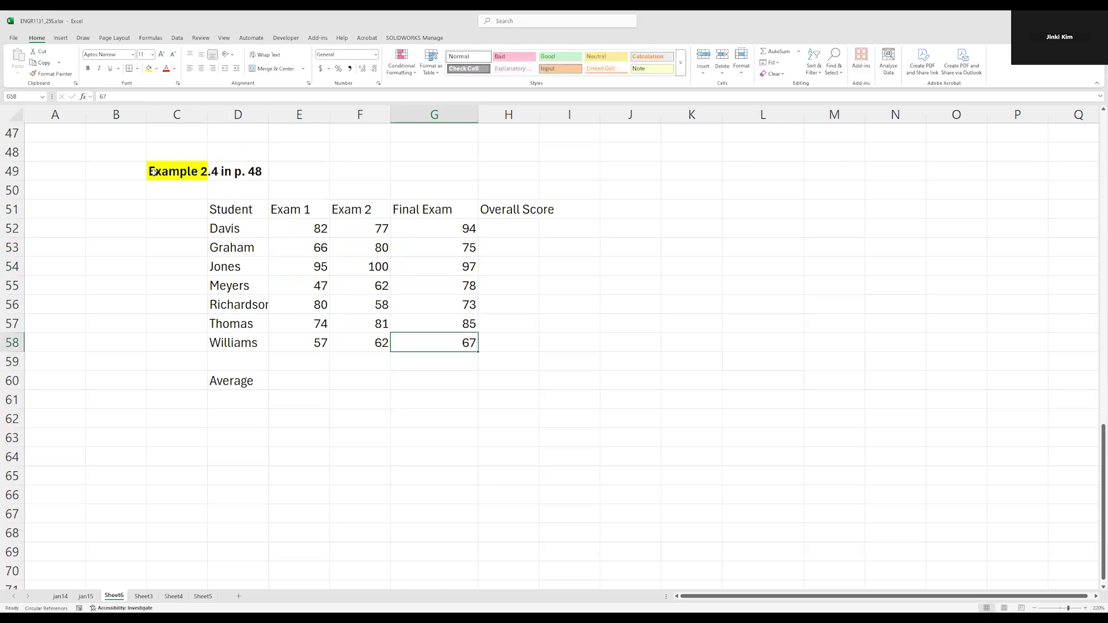
pyautogui.press('Up')
pyautogui.press('Up')
pyautogui.press('Up')
pyautogui.press('Up')
pyautogui.press('Right')
pyautogui.press('Left')
pyautogui.press('Left')
pyautogui.press('Left')
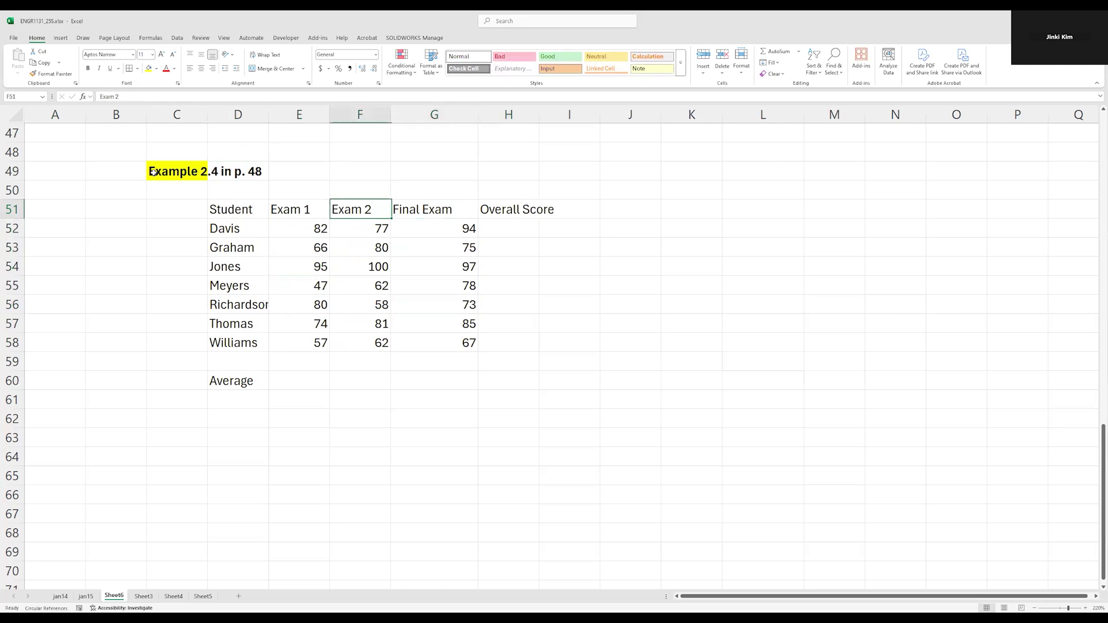
pyautogui.press('Left')
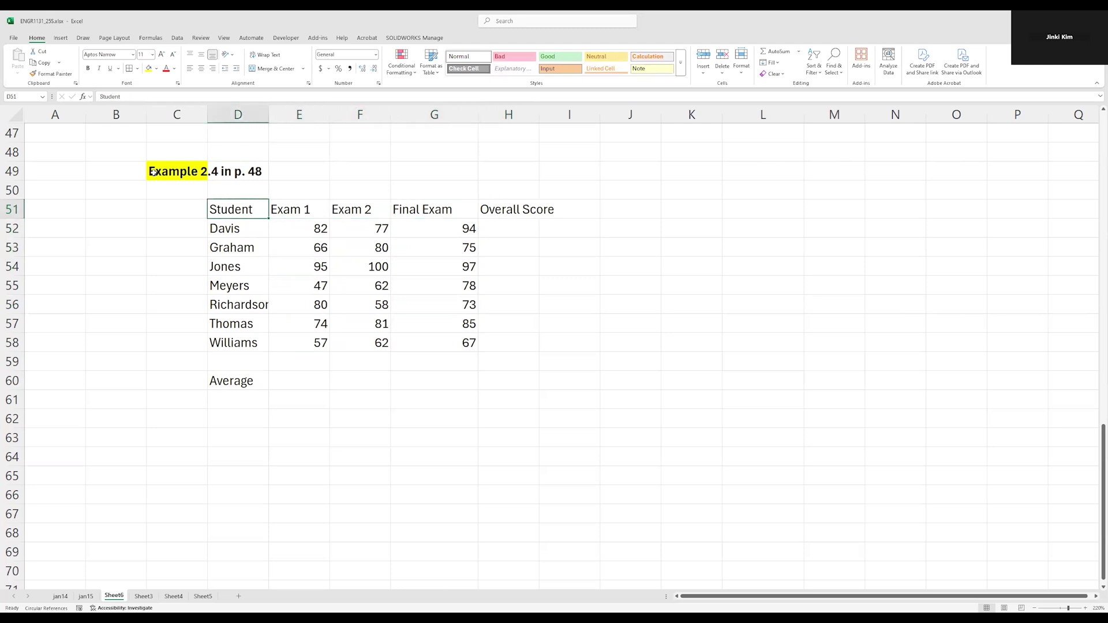
pyautogui.press('Right')
pyautogui.press('Right')
pyautogui.press('Left')
pyautogui.press('Left')
pyautogui.press('Left')
pyautogui.press('Right')
pyautogui.press('Right')
pyautogui.press('Right')
pyautogui.press('Right')
pyautogui.press('Right')
pyautogui.hotkey('shift', 'Right')
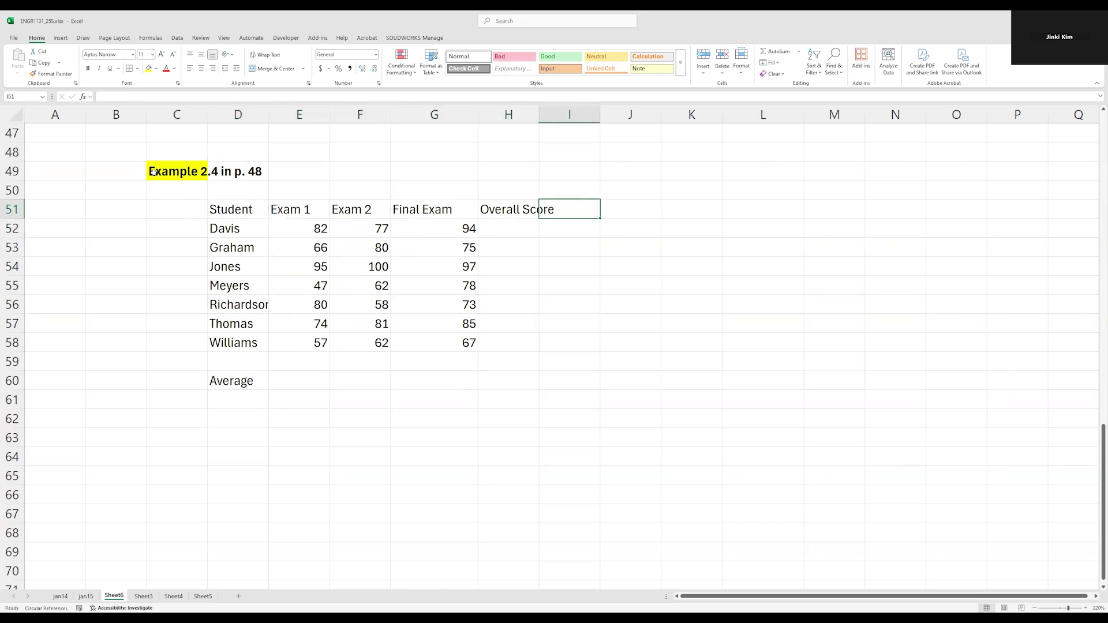
pyautogui.press('Down')
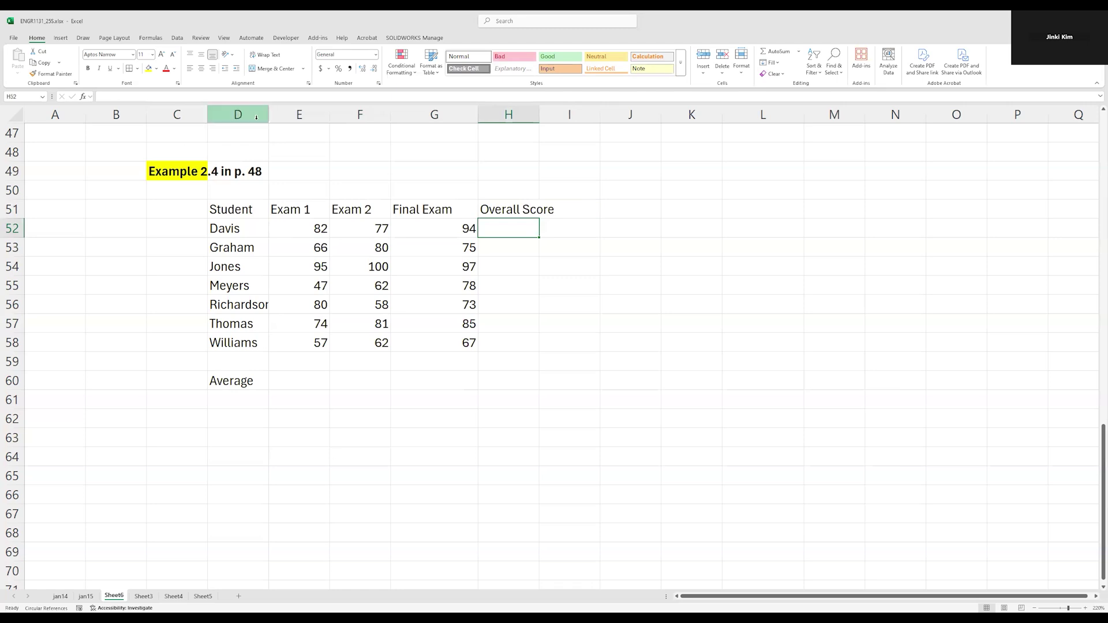
# Step: Calculate the first student's overall score in H52 with the AVERAGE function over E52:G52
pyautogui.moveTo(461, 228); pyautogui.dragTo(301, 231)
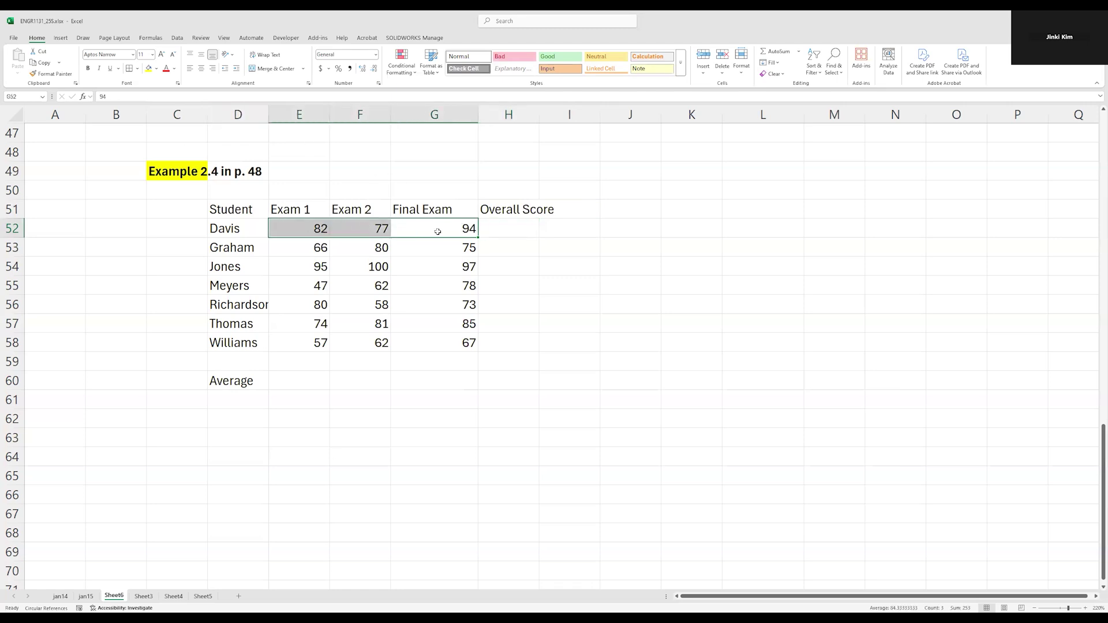
pyautogui.click(510, 229)
pyautogui.doubleClick(512, 229)
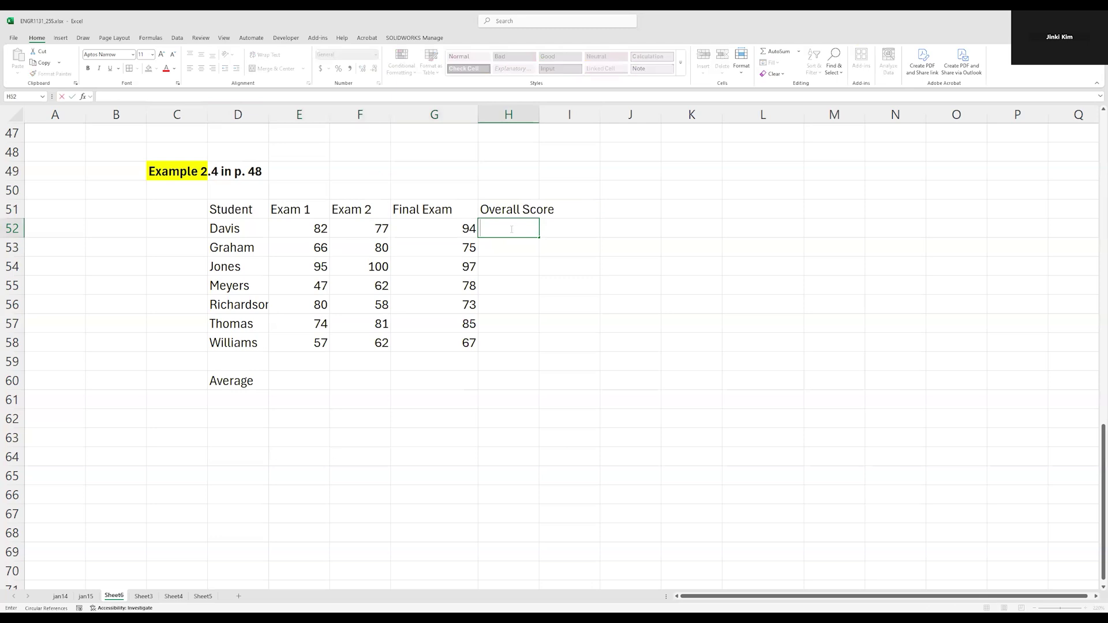
pyautogui.press('Escape')
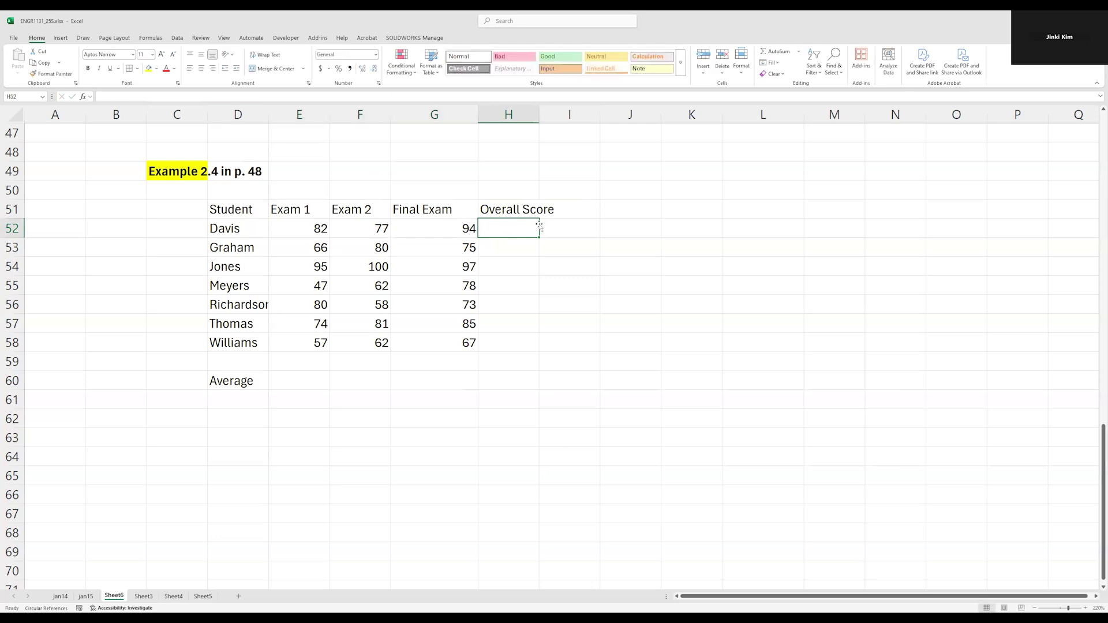
pyautogui.click(799, 52)
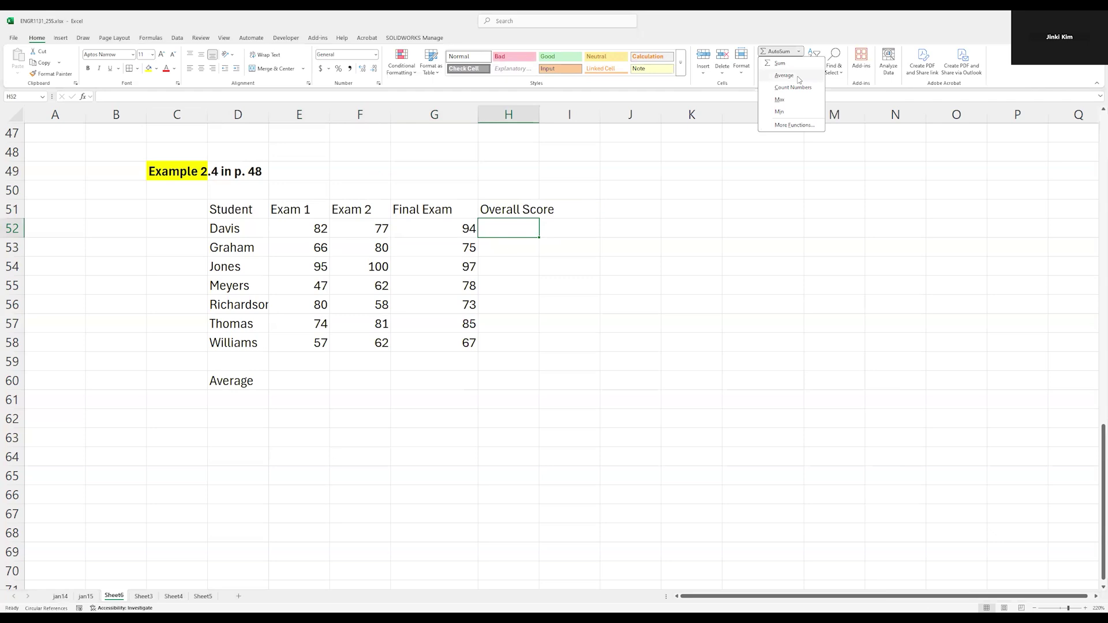
pyautogui.click(785, 76)
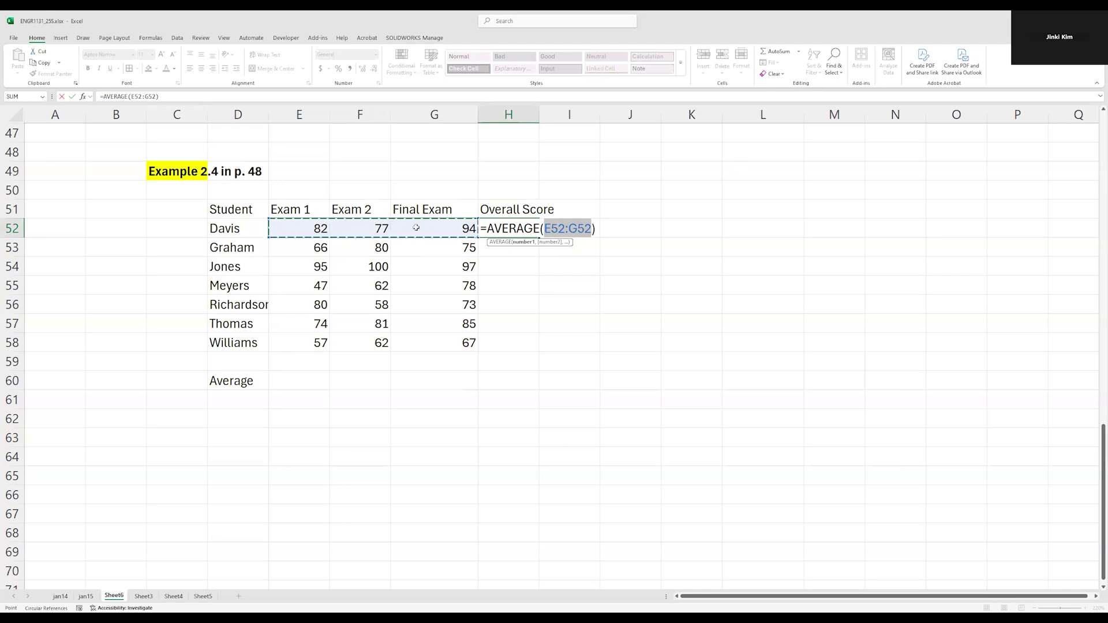
pyautogui.moveTo(546, 229); pyautogui.dragTo(593, 225)
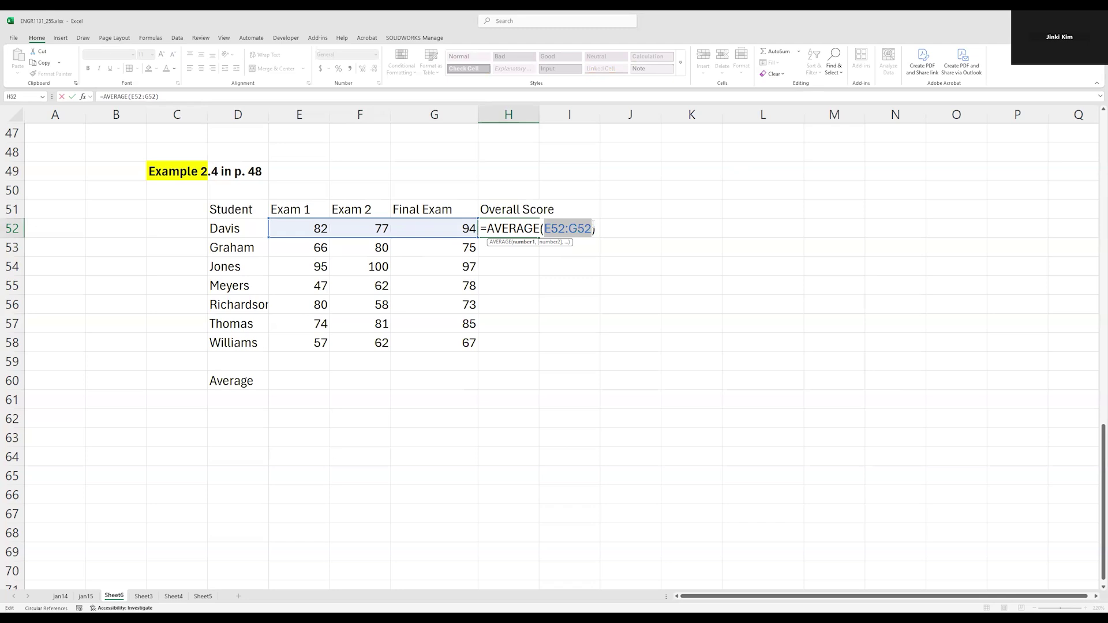
pyautogui.press('BackSpace')
pyautogui.moveTo(321, 228); pyautogui.dragTo(434, 226)
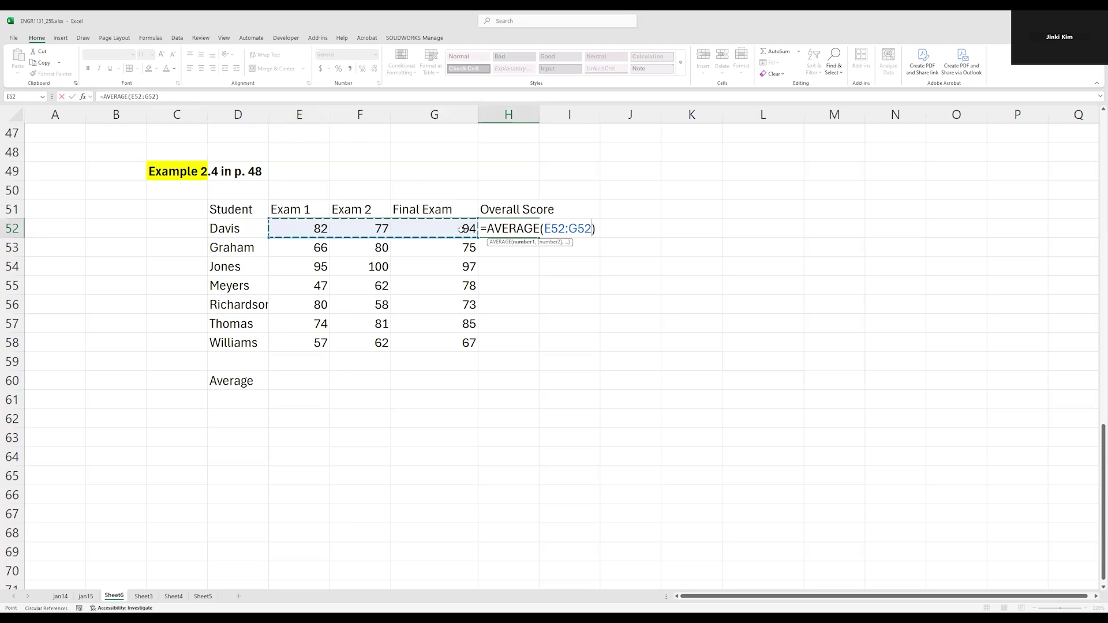
pyautogui.press('Return')
# Step: Copy the overall score formula from H52 to H53:H58 and check the cell references in the copies
pyautogui.click(533, 230)
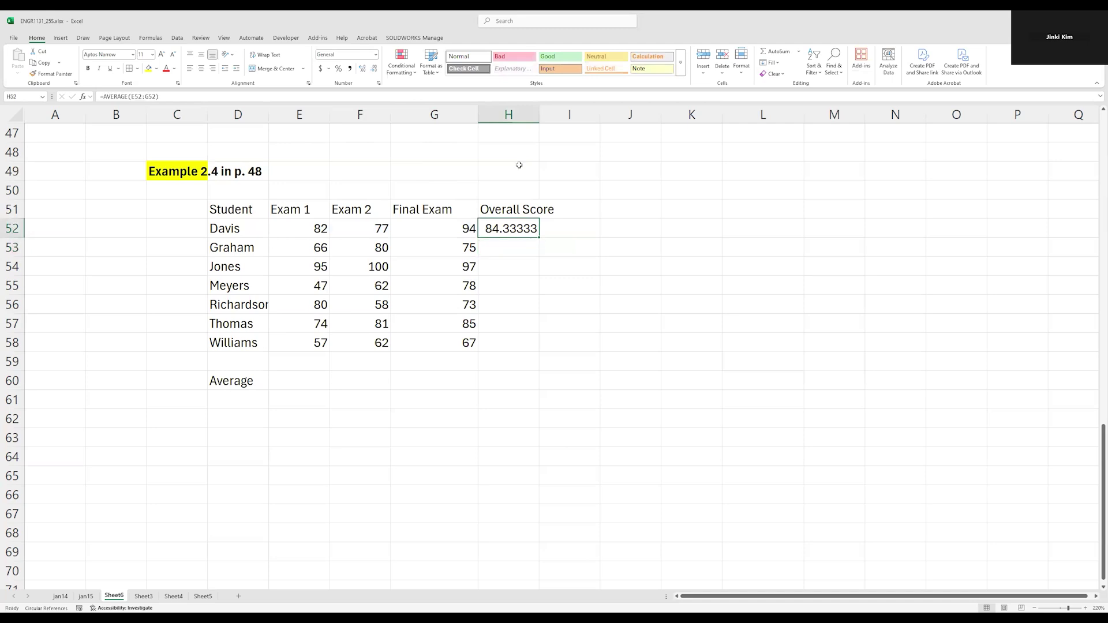
pyautogui.hotkey('ctrl', 'c')
pyautogui.moveTo(514, 247); pyautogui.dragTo(508, 346)
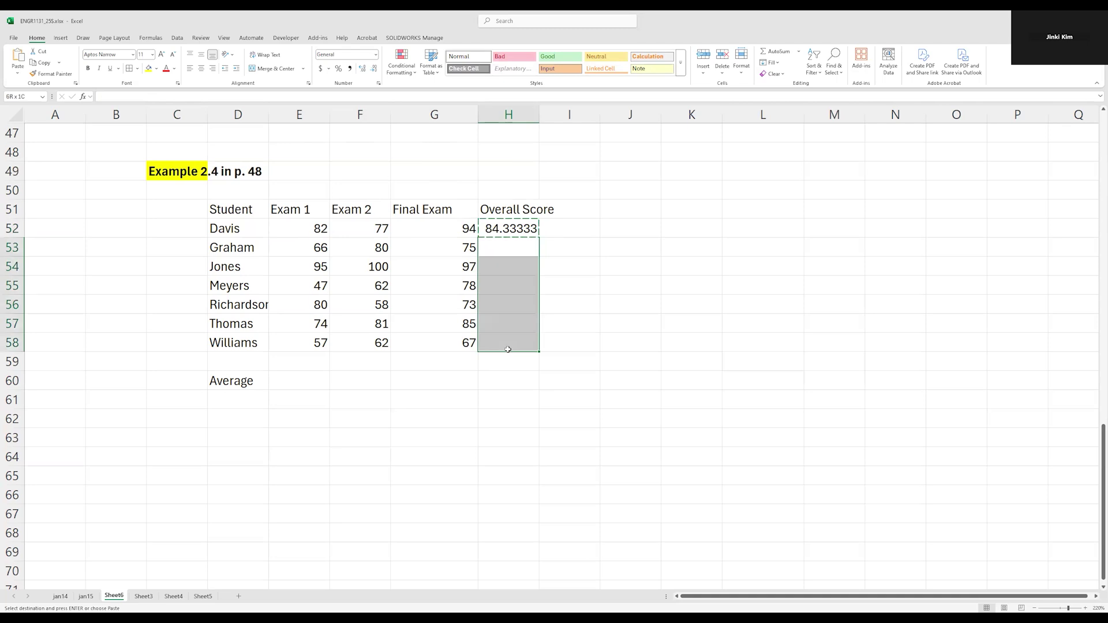
pyautogui.hotkey('ctrl', 'v')
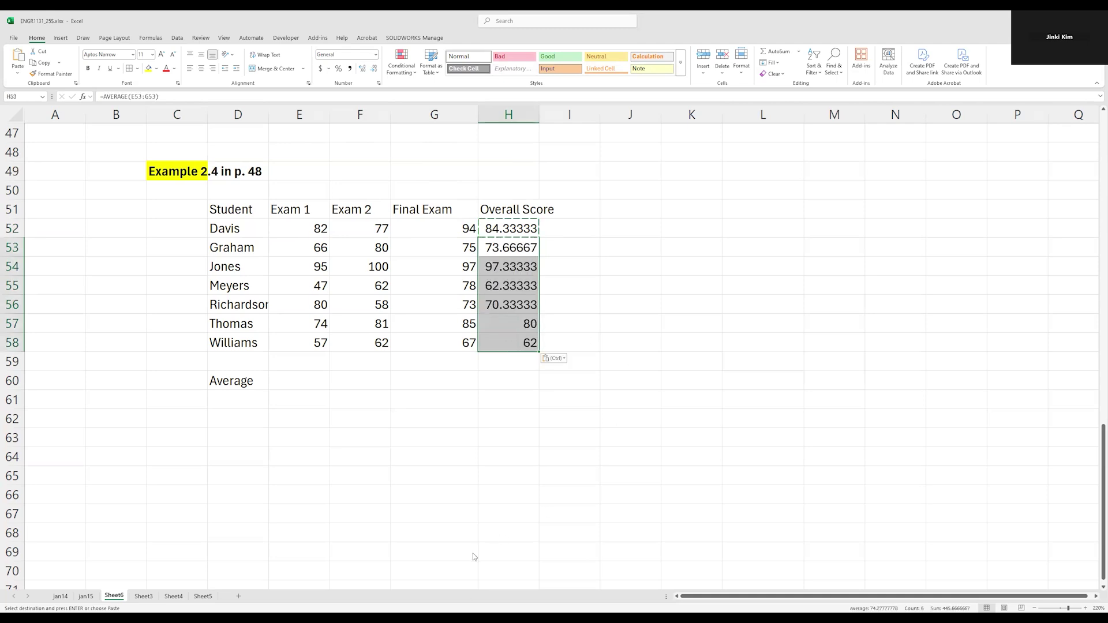
pyautogui.press('Escape')
pyautogui.click(526, 227)
pyautogui.hotkey('shift', 'Down')
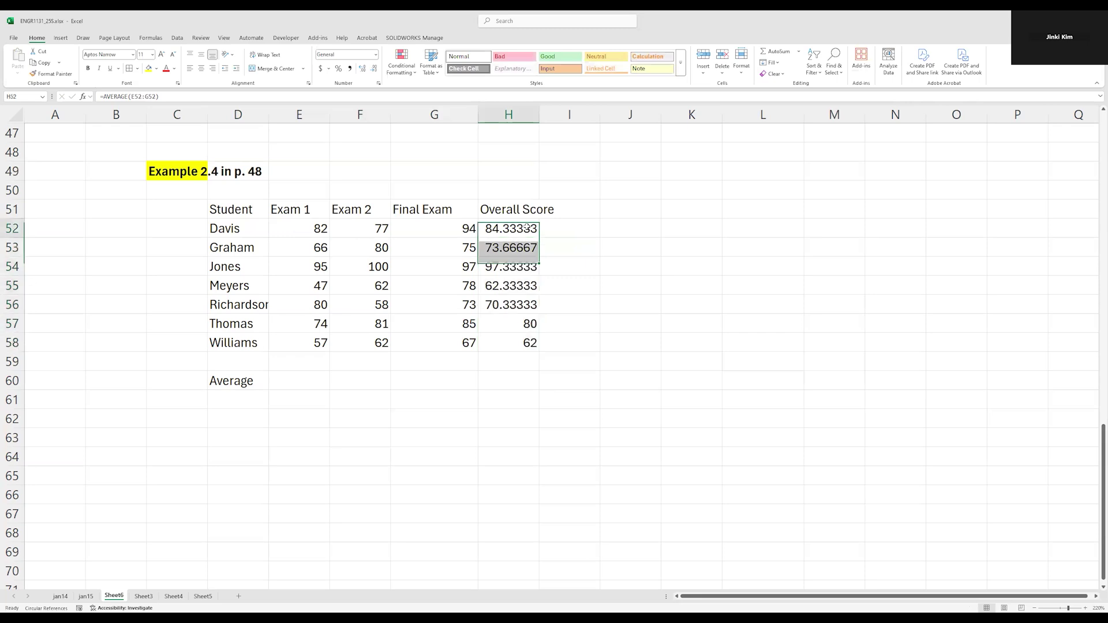
pyautogui.doubleClick(526, 227)
pyautogui.doubleClick(524, 285)
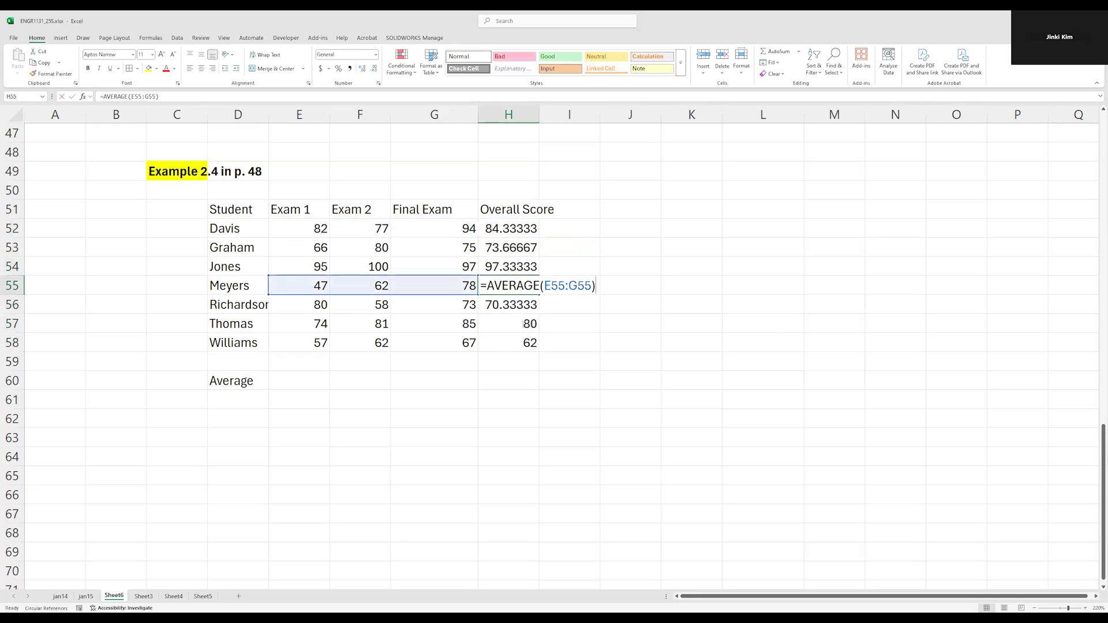
pyautogui.doubleClick(523, 324)
# Step: Format the overall scores in H52:H58 to show one decimal place
pyautogui.click(520, 229)
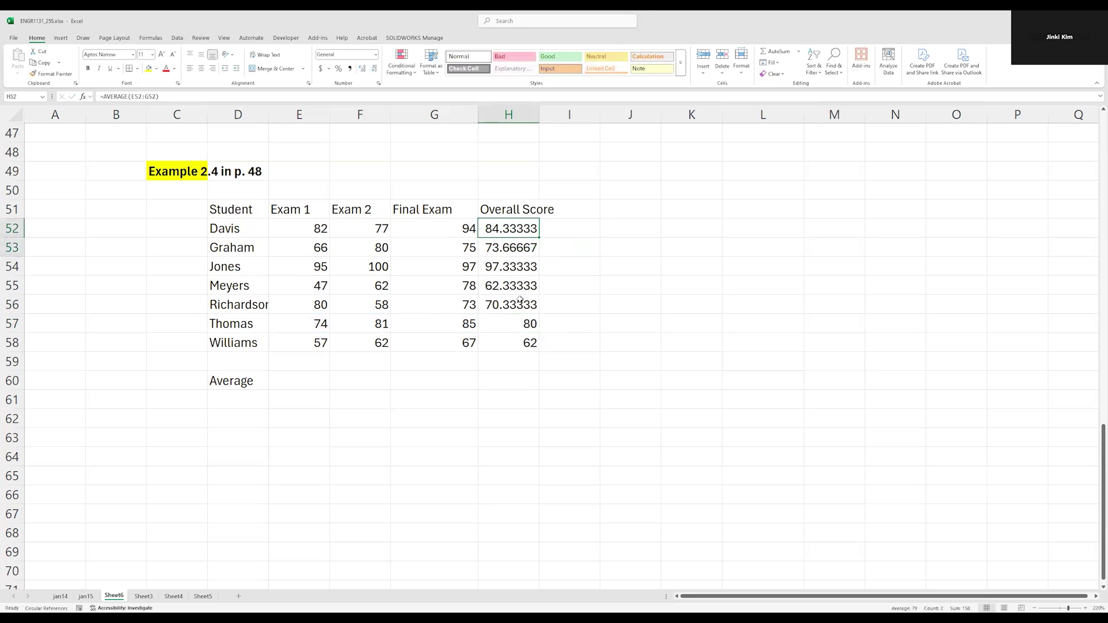
pyautogui.moveTo(519, 300); pyautogui.dragTo(522, 343)
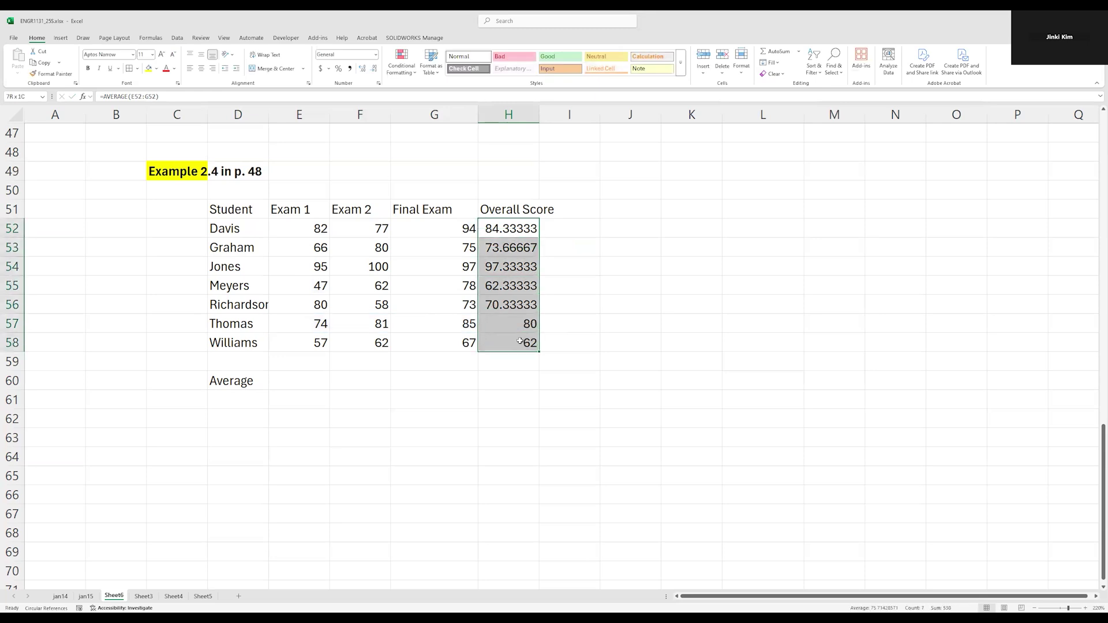
pyautogui.click(374, 68)
pyautogui.click(374, 69)
pyautogui.click(374, 68)
pyautogui.click(374, 68)
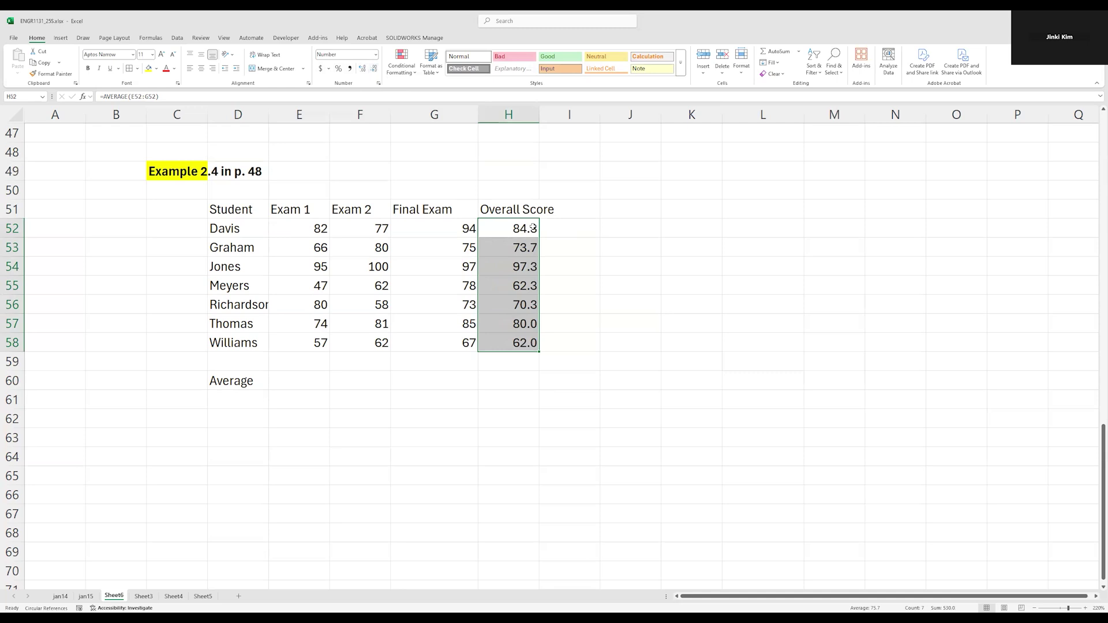
pyautogui.click(562, 304)
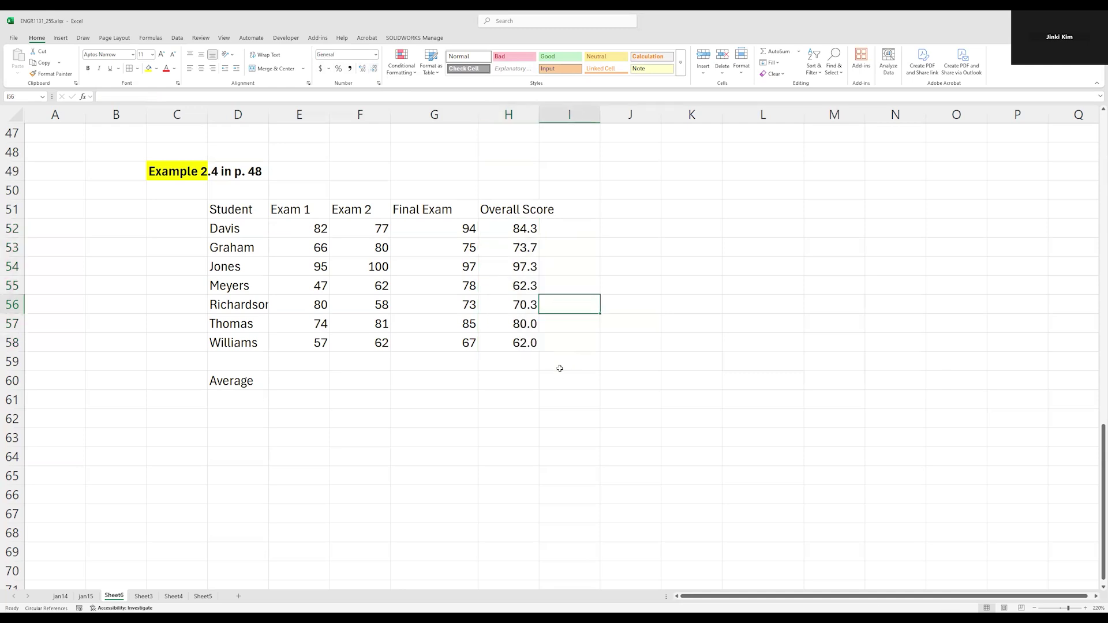
pyautogui.click(315, 228)
pyautogui.moveTo(314, 245); pyautogui.dragTo(315, 345)
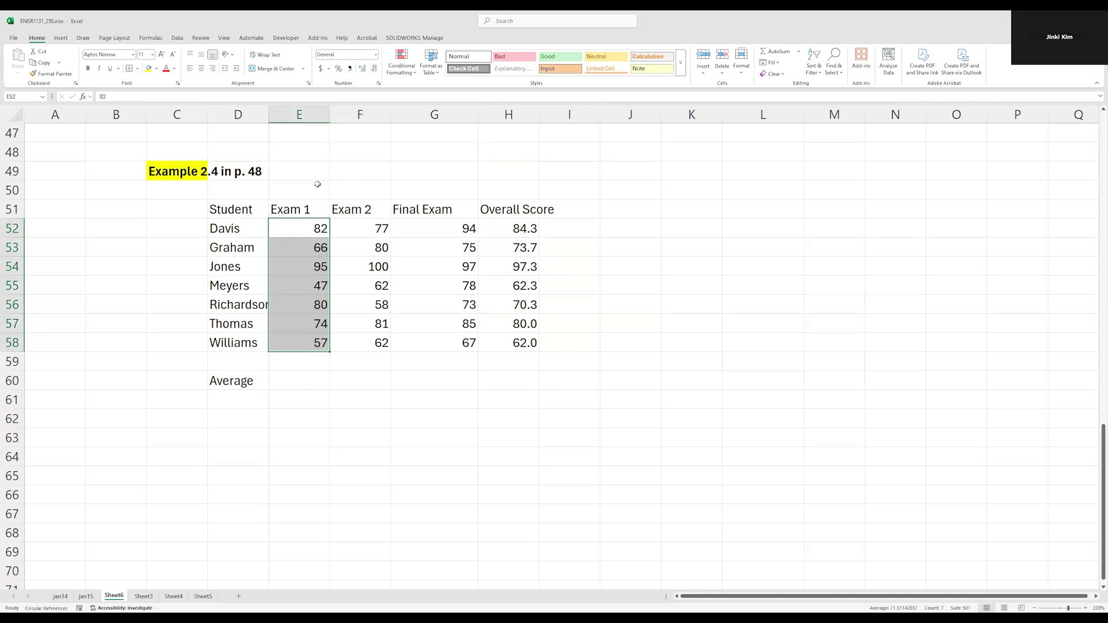
pyautogui.moveTo(306, 227); pyautogui.dragTo(305, 345)
pyautogui.click(306, 384)
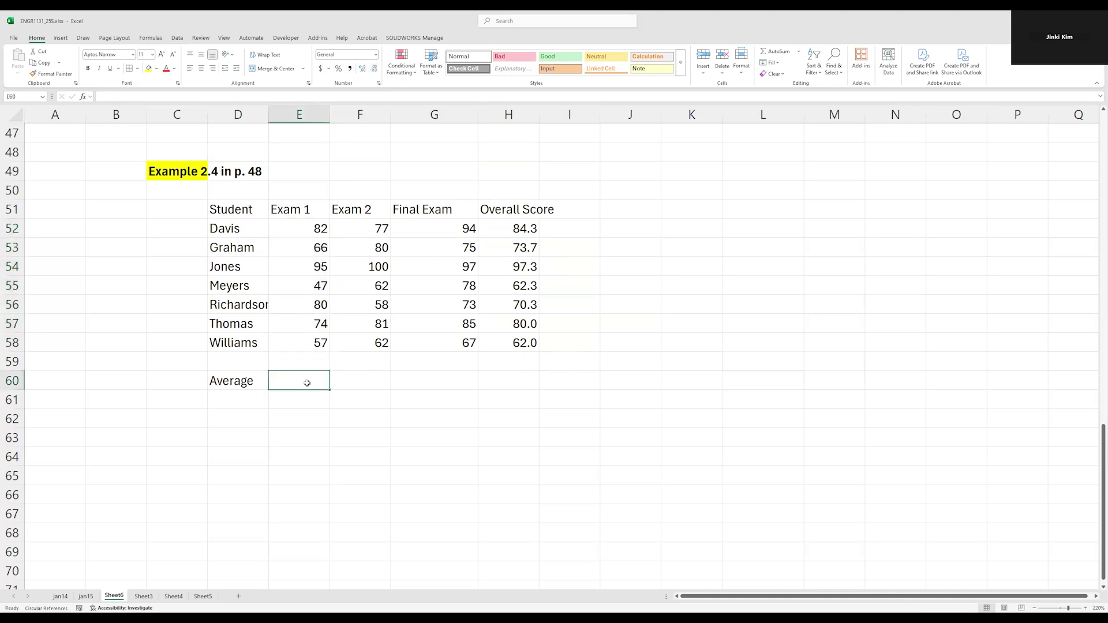
pyautogui.write('=')
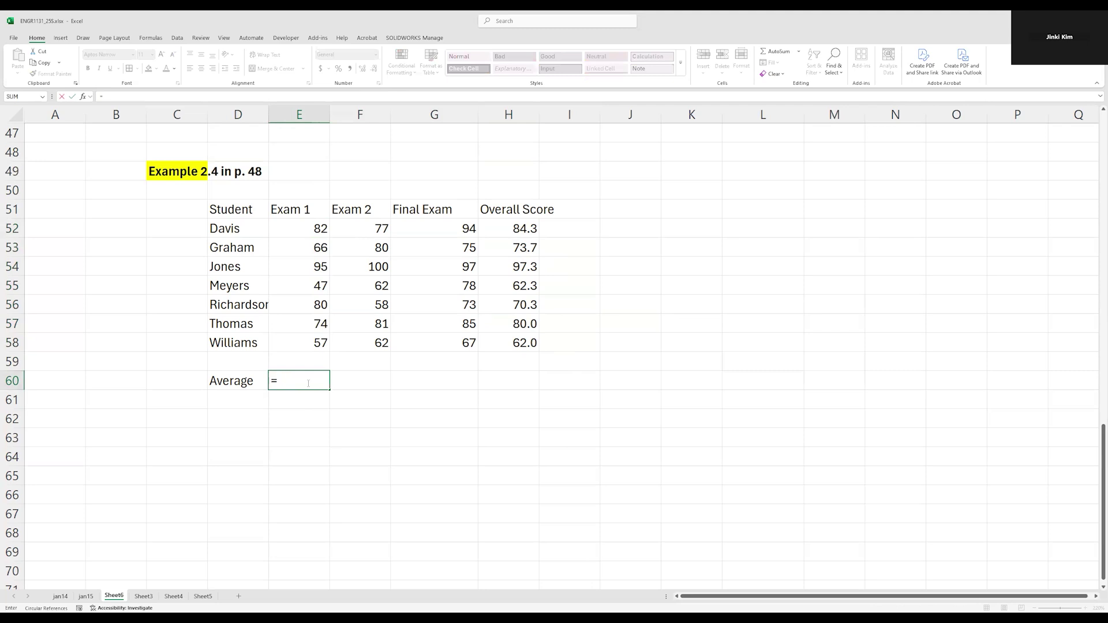
pyautogui.write('average')
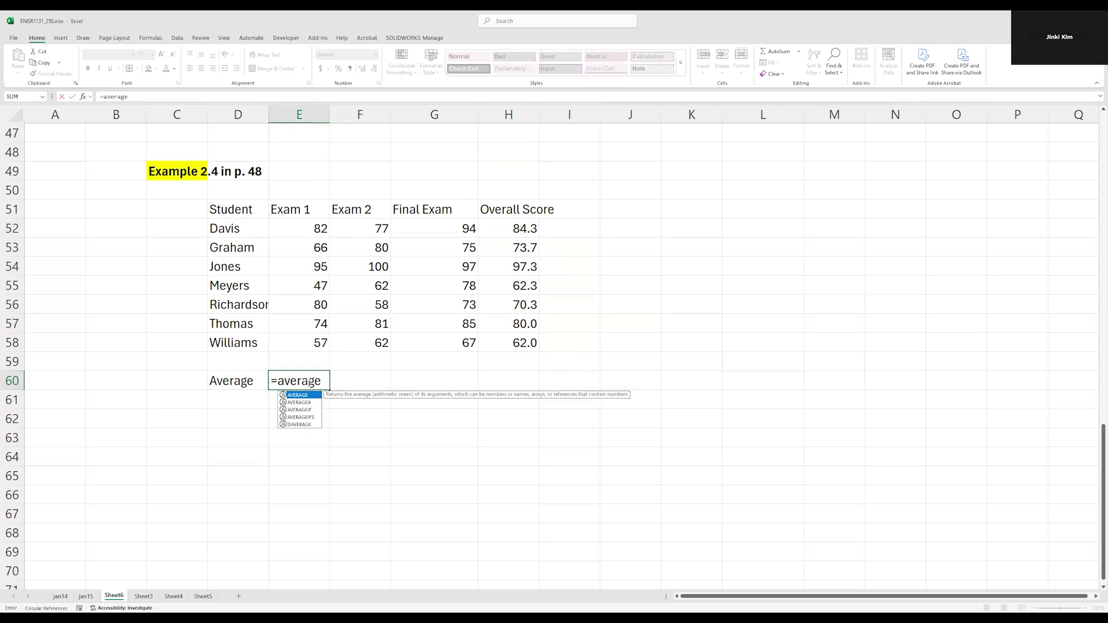
pyautogui.press('Escape')
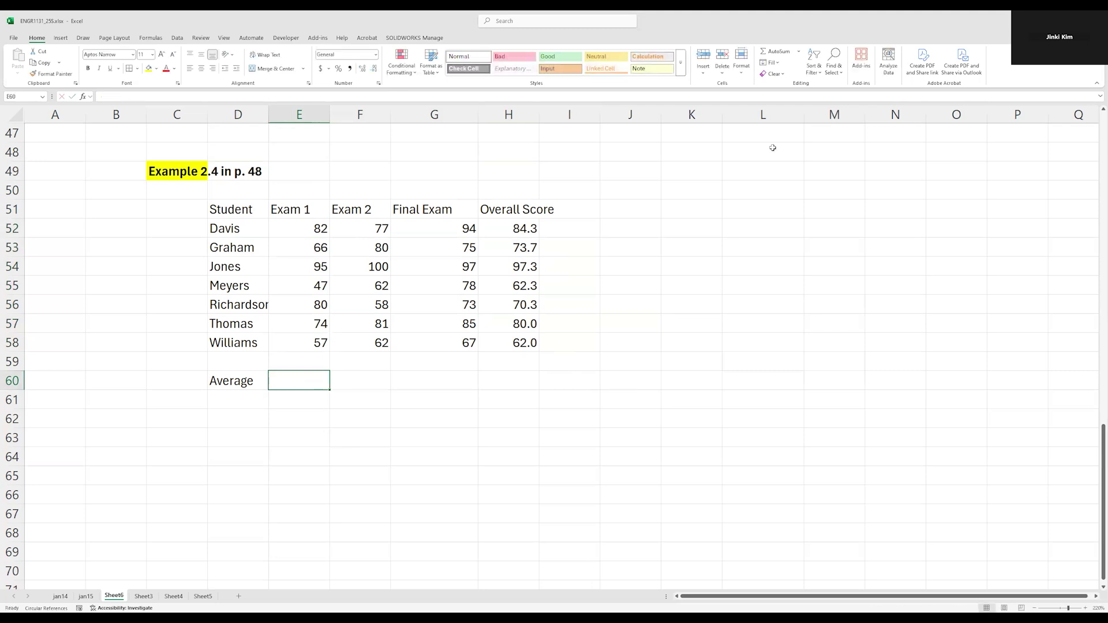
# Step: Calculate the Exam 1 average in E60 with the AVERAGE function over E52:E58
pyautogui.click(800, 52)
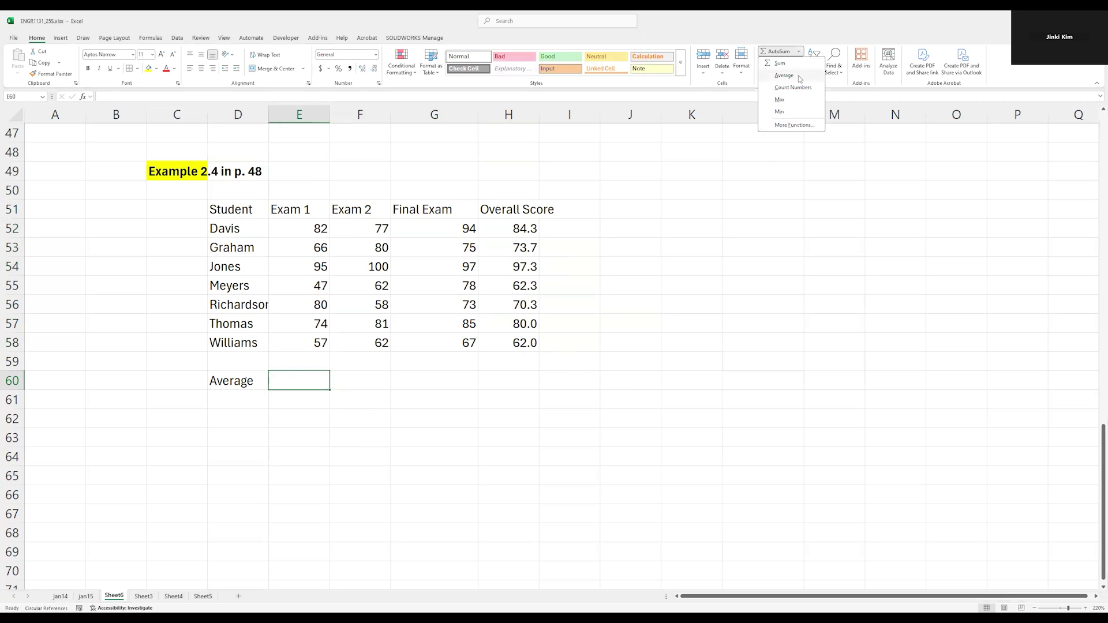
pyautogui.click(798, 77)
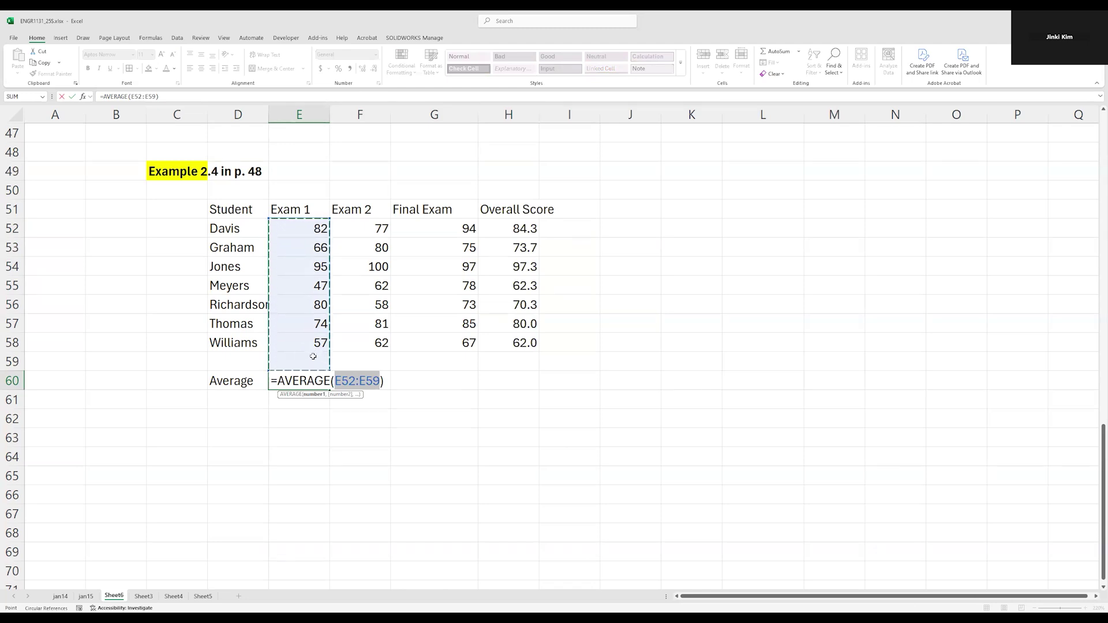
pyautogui.moveTo(310, 228); pyautogui.dragTo(310, 258)
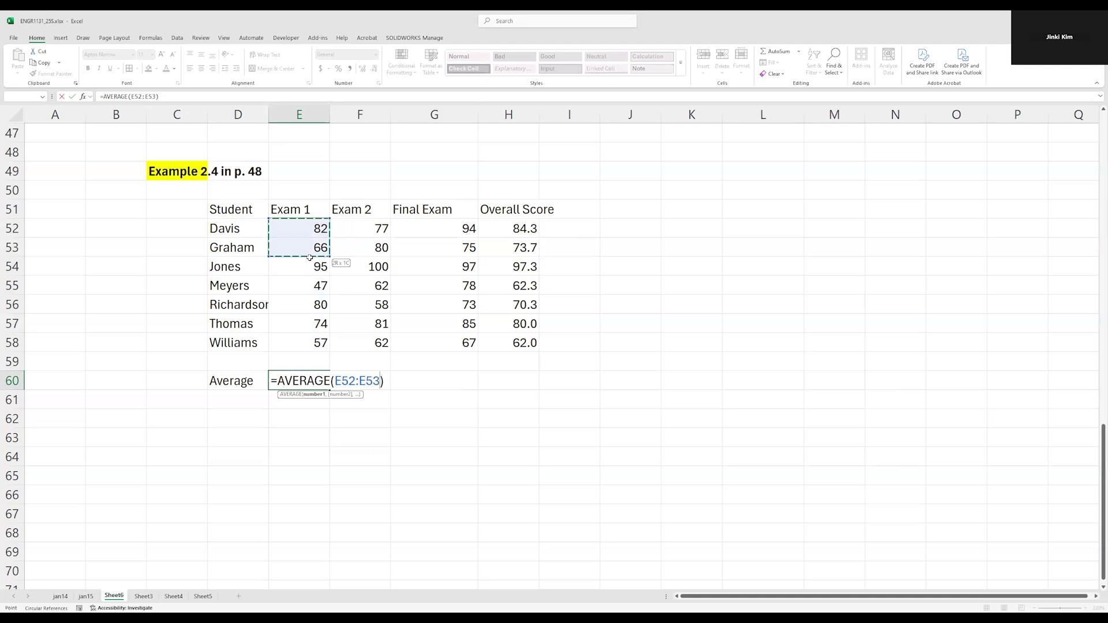
pyautogui.moveTo(308, 341); pyautogui.dragTo(309, 344)
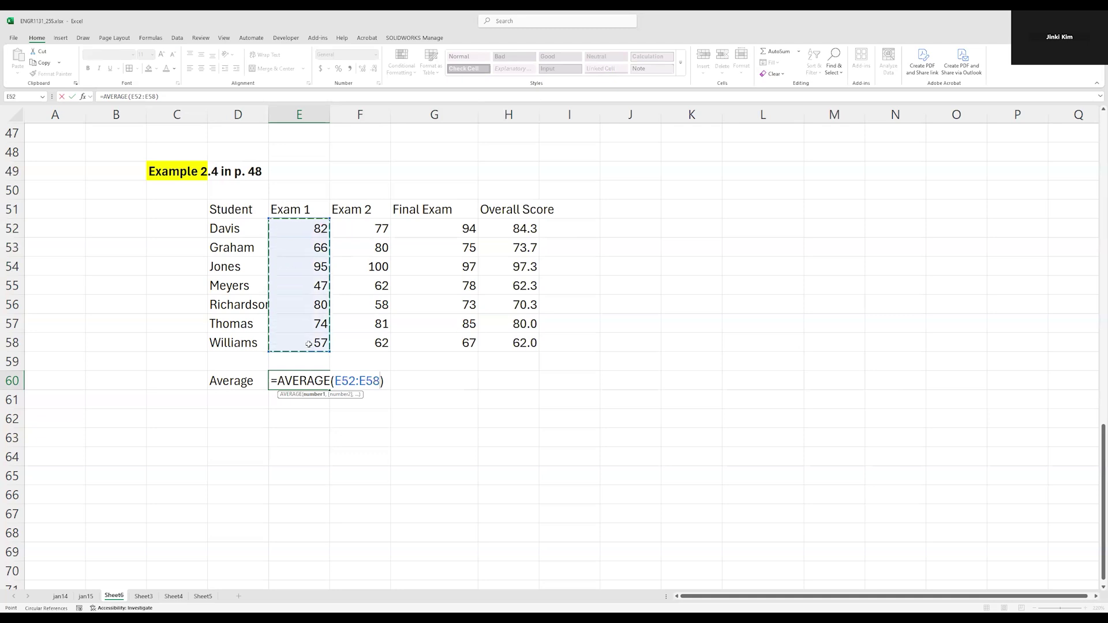
pyautogui.press('Return')
# Step: Copy the Exam 1 average formula from E60 to F60 and G60 for Exam 2 and the Final Exam
pyautogui.press('Up')
pyautogui.hotkey('ctrl', 'c')
pyautogui.press('Right')
pyautogui.hotkey('ctrl', 'v')
pyautogui.press('Right')
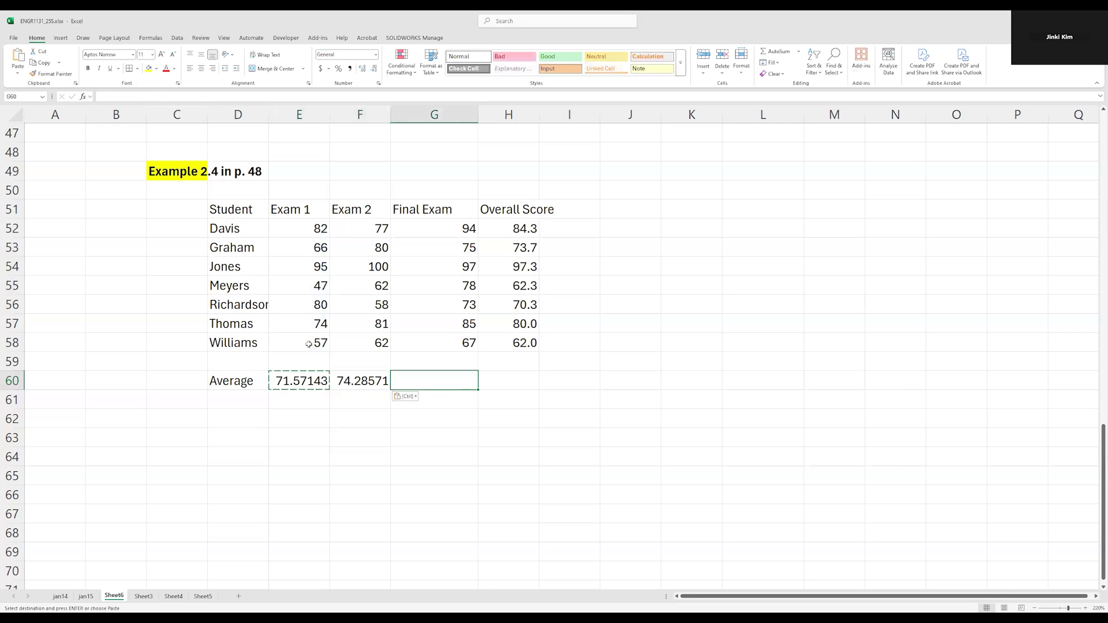
pyautogui.hotkey('ctrl', 'v')
# Step: Format the exam averages in E60:G60 to show one decimal place
pyautogui.press('Left')
pyautogui.press('Left')
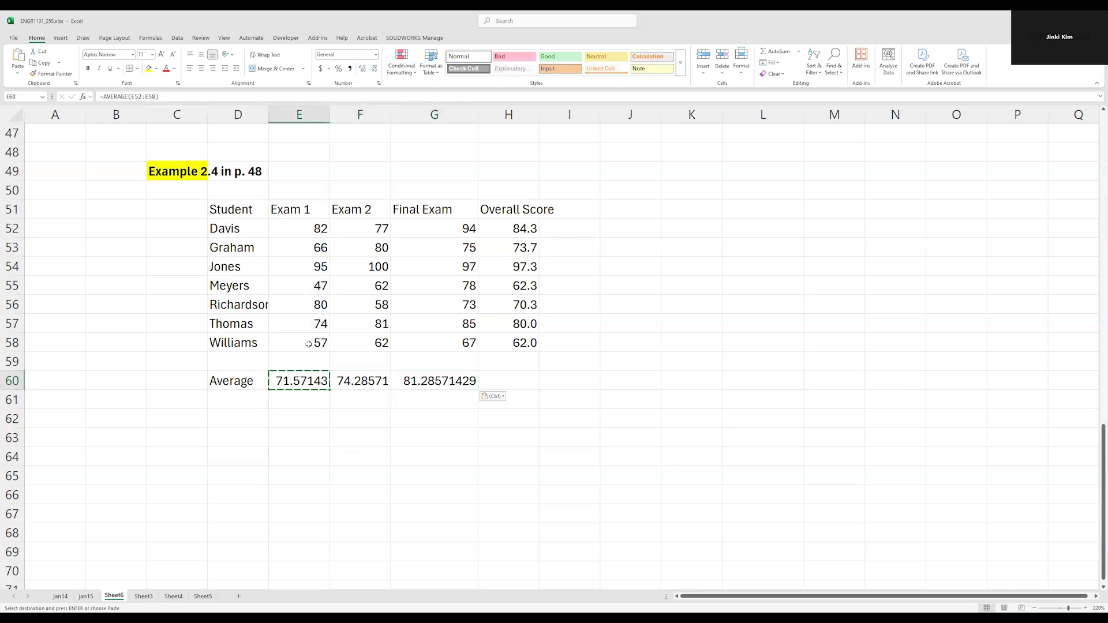
pyautogui.hotkey('shift', 'Right')
pyautogui.hotkey('shift', 'Right')
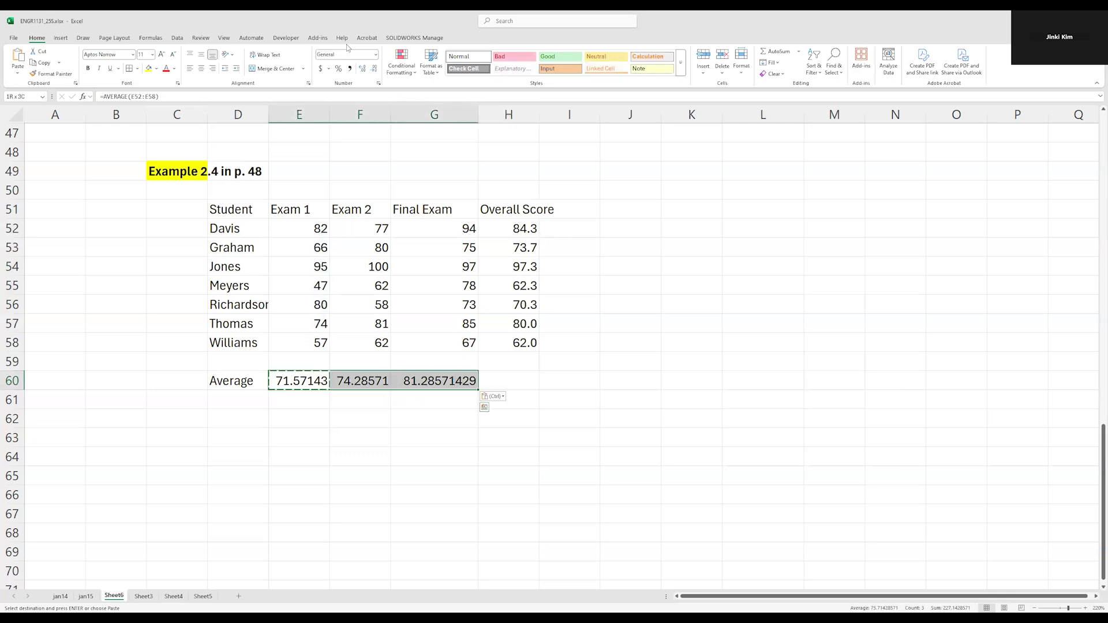
pyautogui.click(373, 69)
pyautogui.click(363, 70)
pyautogui.click(372, 70)
pyautogui.click(373, 69)
pyautogui.click(373, 69)
pyautogui.click(373, 70)
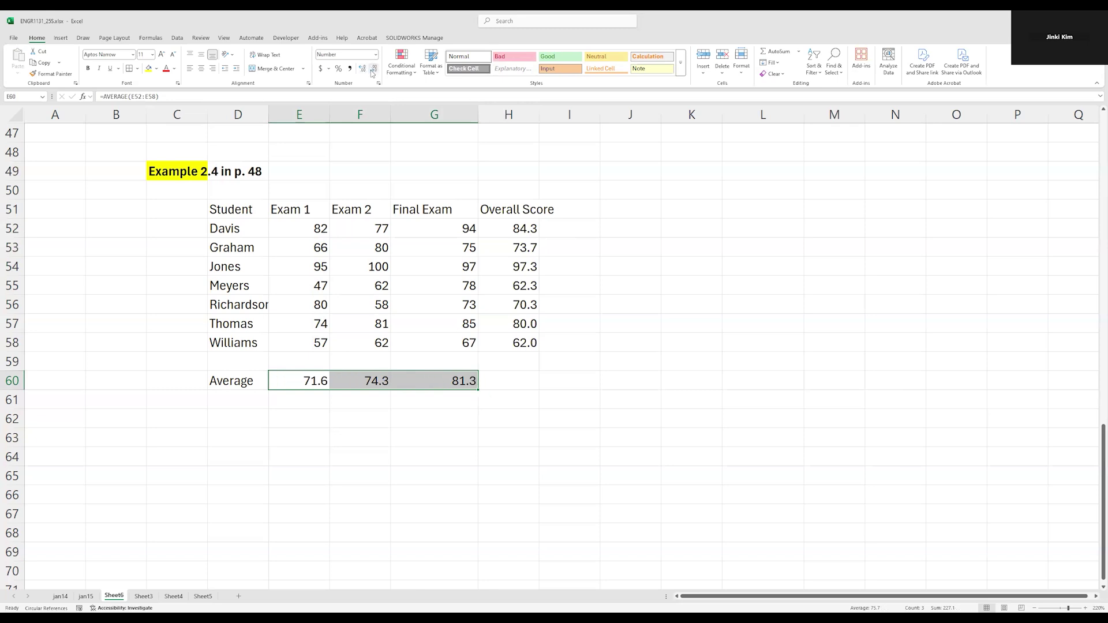
# Step: Copy the average formula from G60 to H60 for the Overall Score column and check the range it references
pyautogui.click(509, 382)
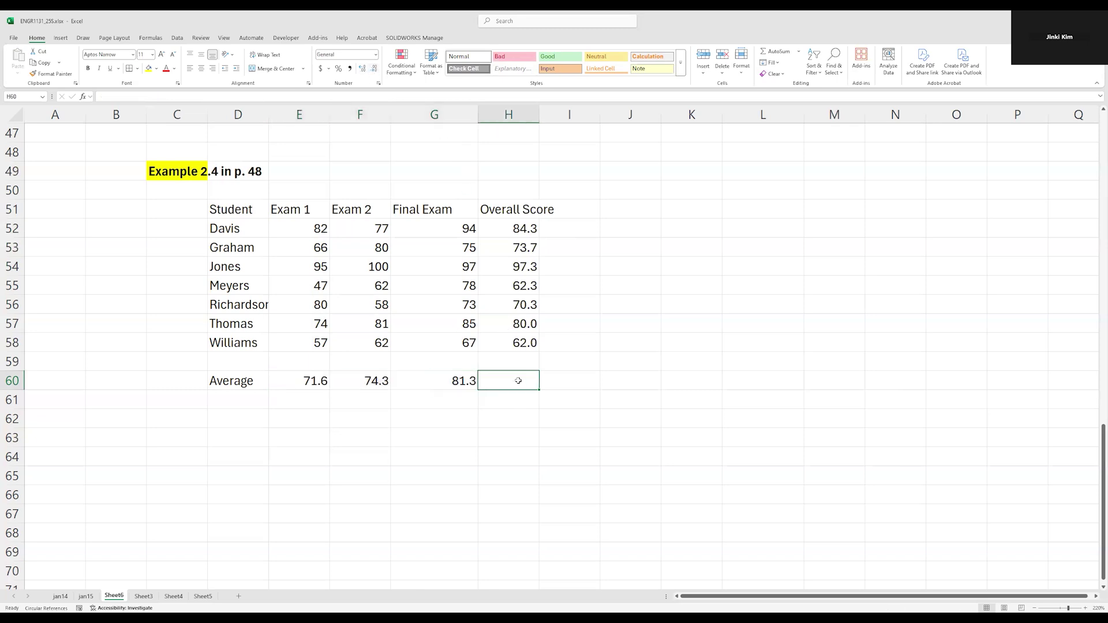
pyautogui.click(462, 383)
pyautogui.hotkey('ctrl', 'c')
pyautogui.click(500, 382)
pyautogui.hotkey('ctrl', 'v')
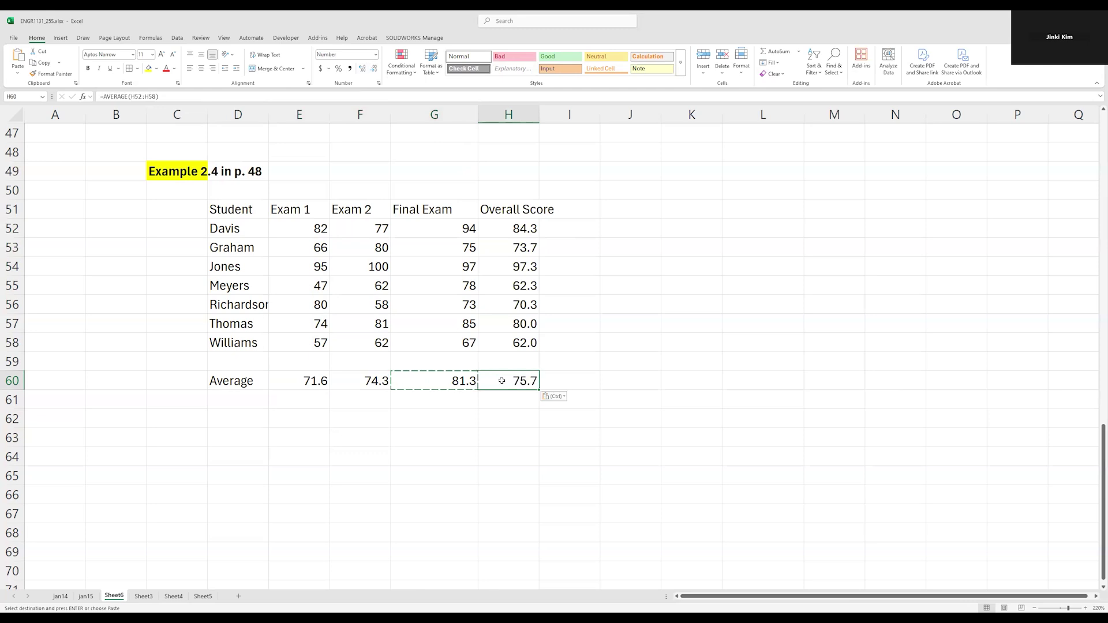
pyautogui.press('Escape')
pyautogui.doubleClick(516, 381)
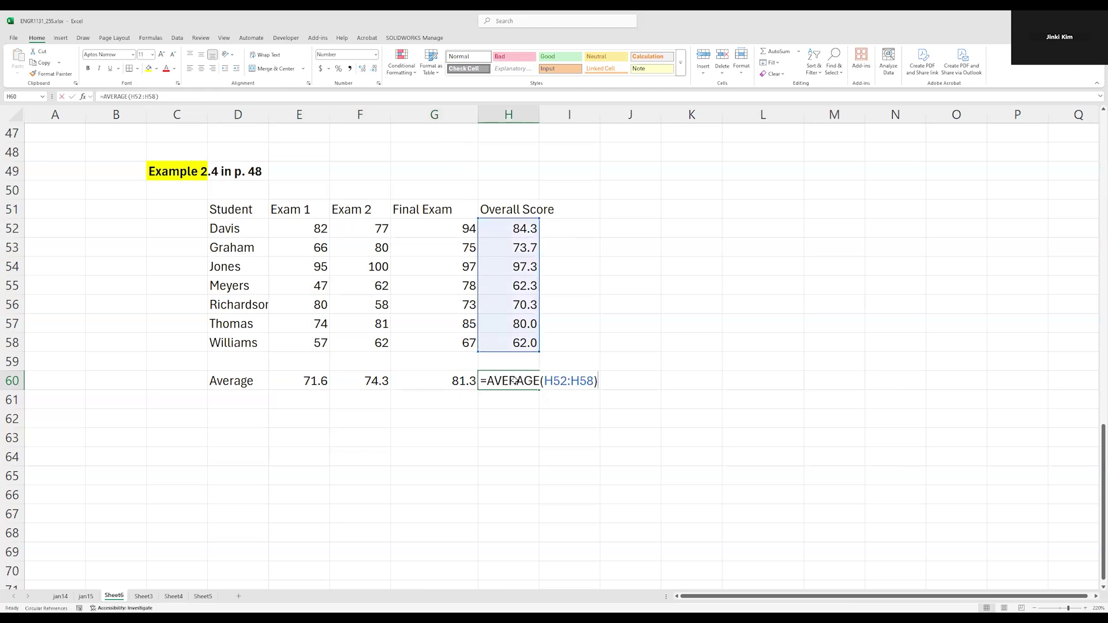
pyautogui.press('Escape')
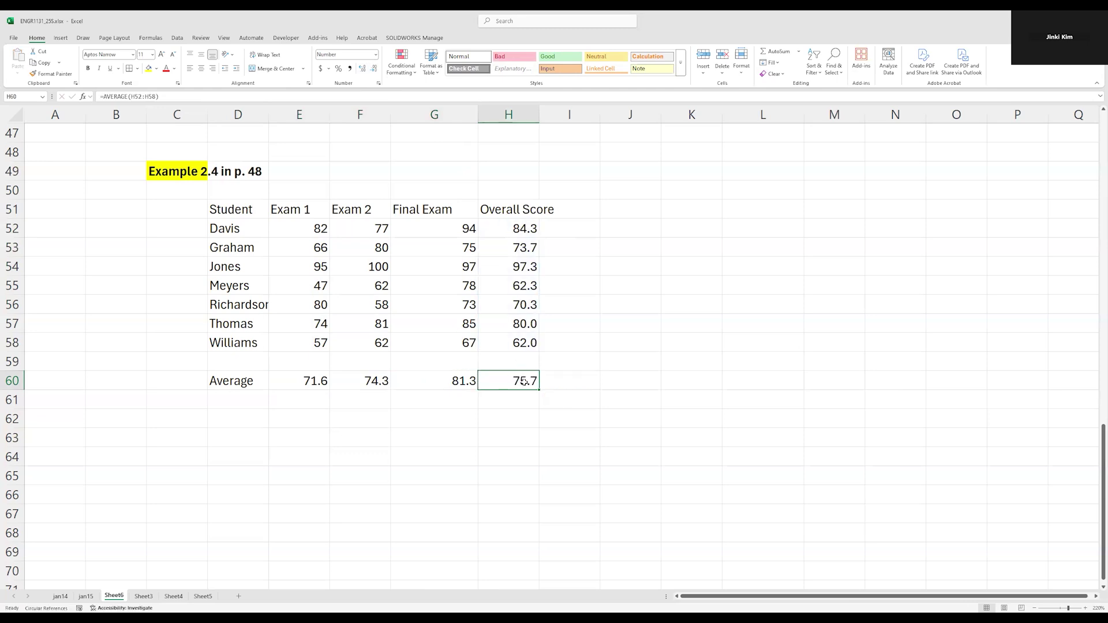
pyautogui.doubleClick(523, 382)
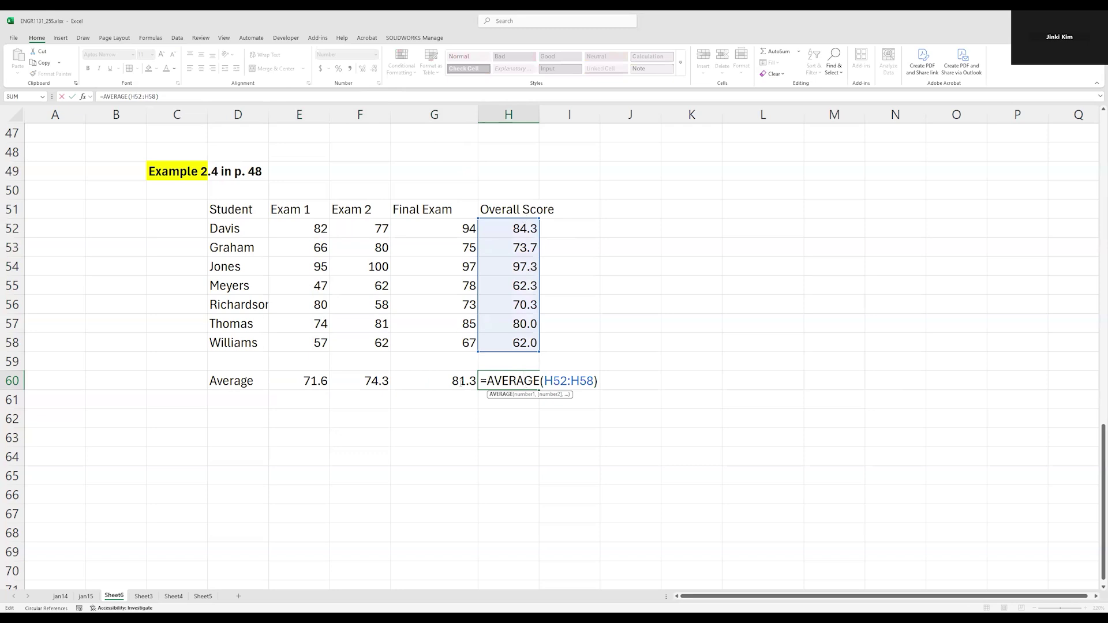
pyautogui.press('Escape')
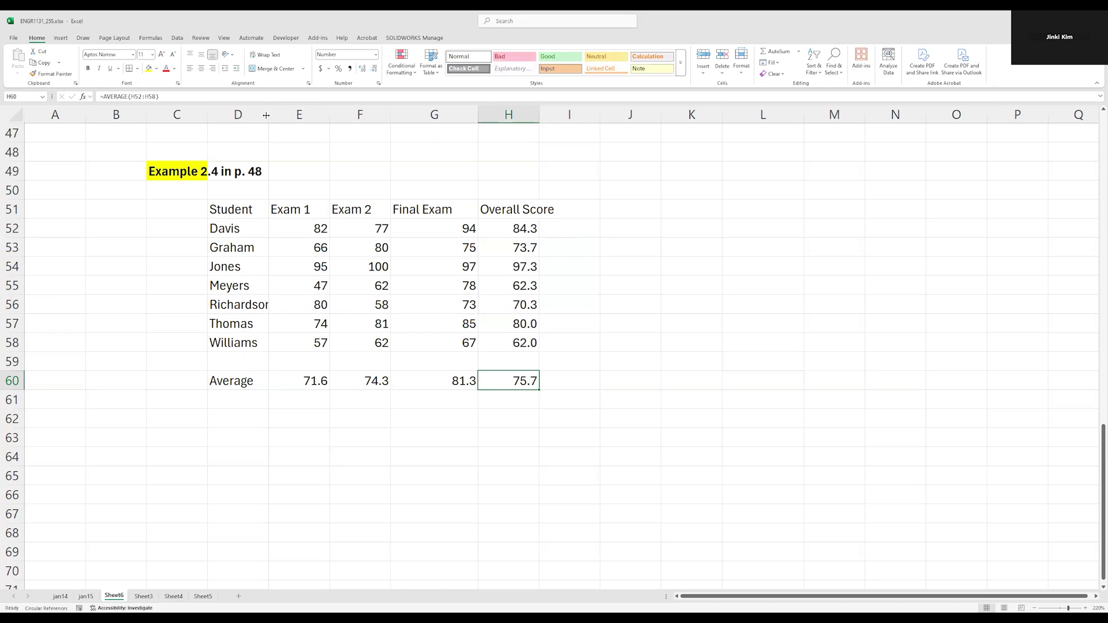
# Step: Widen columns D and H to fit their text and center the contents of E51:H60
pyautogui.moveTo(269, 114); pyautogui.dragTo(278, 113)
pyautogui.moveTo(291, 112); pyautogui.dragTo(291, 113)
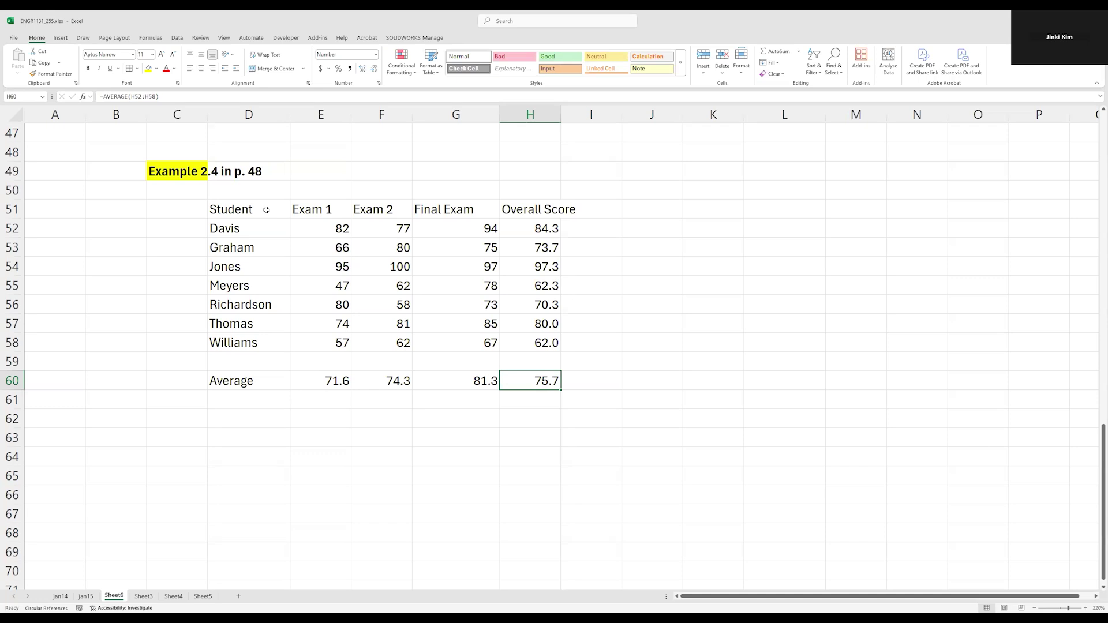
pyautogui.moveTo(244, 212); pyautogui.dragTo(538, 211)
pyautogui.click(538, 211)
pyautogui.moveTo(560, 115); pyautogui.dragTo(585, 114)
pyautogui.moveTo(562, 210); pyautogui.dragTo(542, 382)
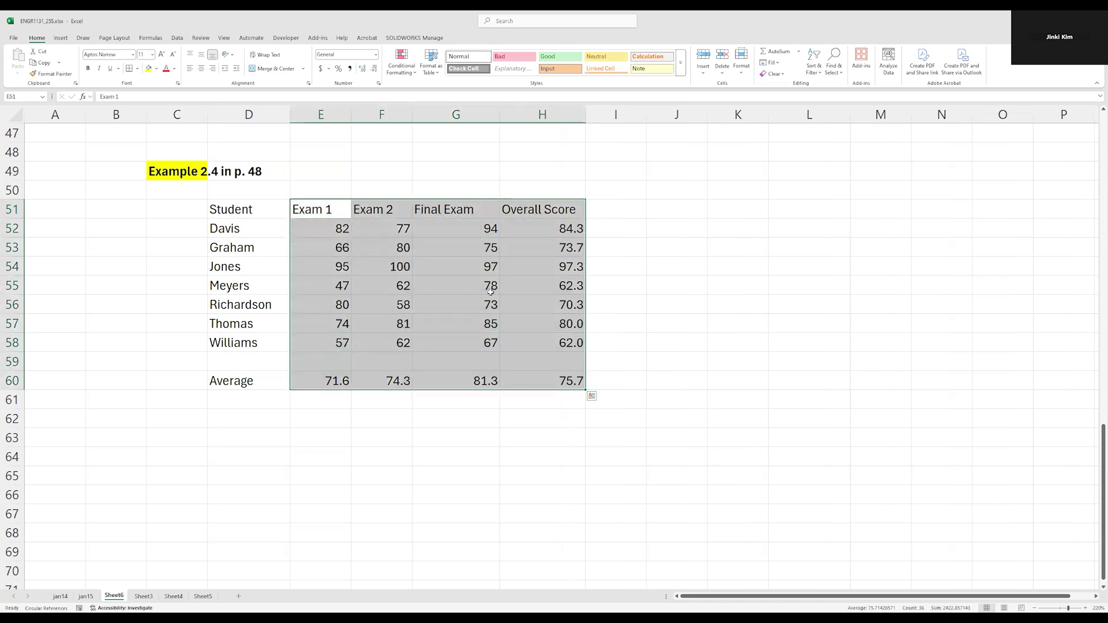
pyautogui.click(201, 68)
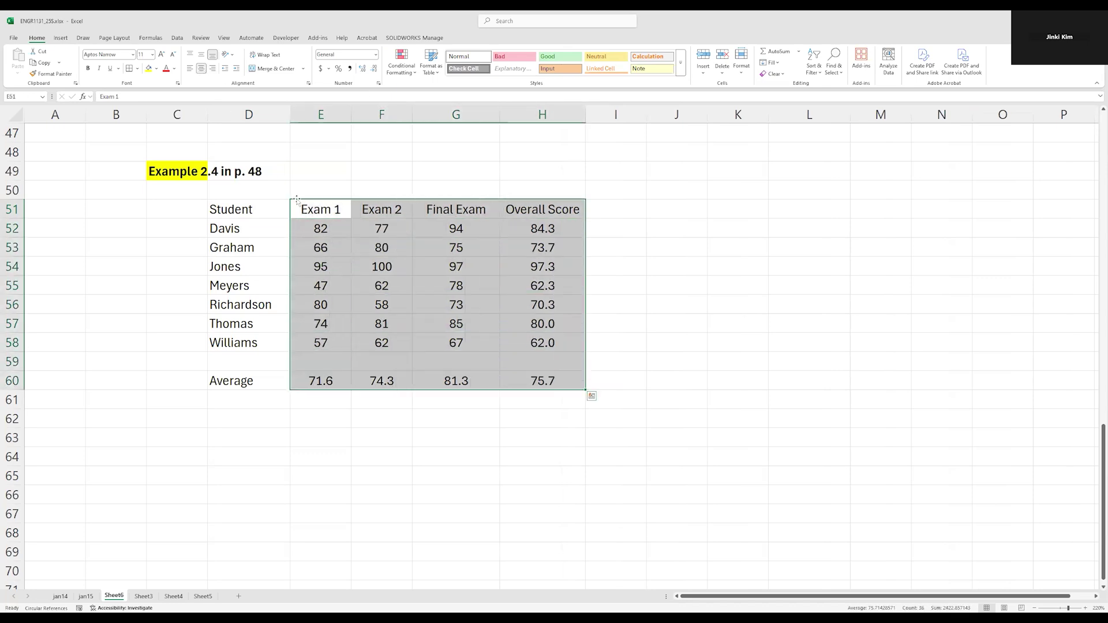
# Step: Italicize and underline the table headings in D51:H51
pyautogui.click(267, 210)
pyautogui.moveTo(431, 217); pyautogui.dragTo(556, 216)
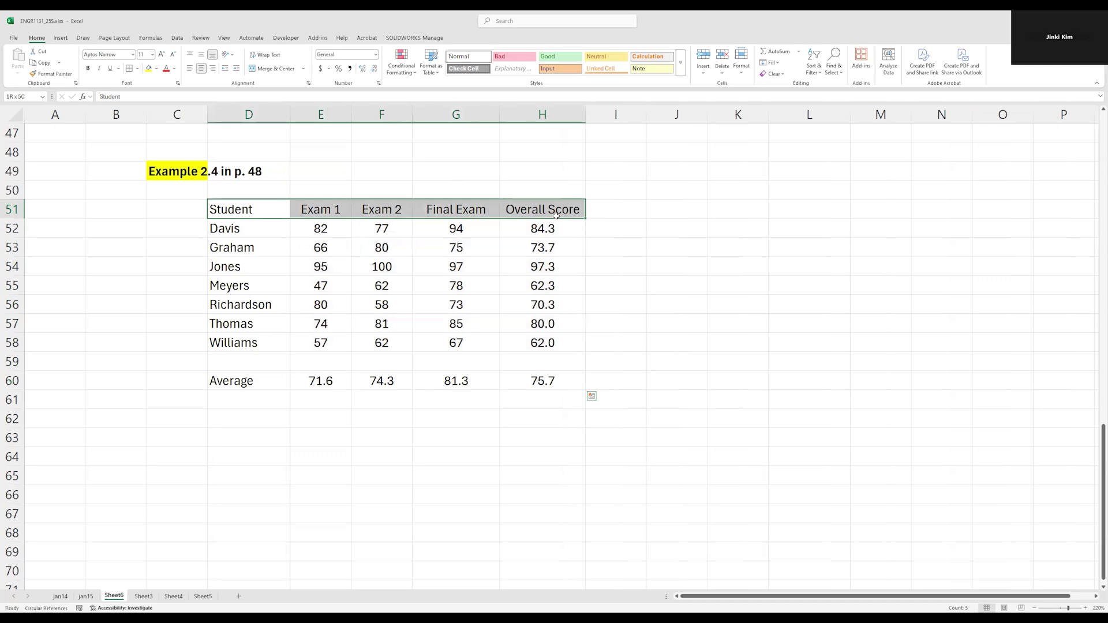
pyautogui.hotkey('ctrl', 'i')
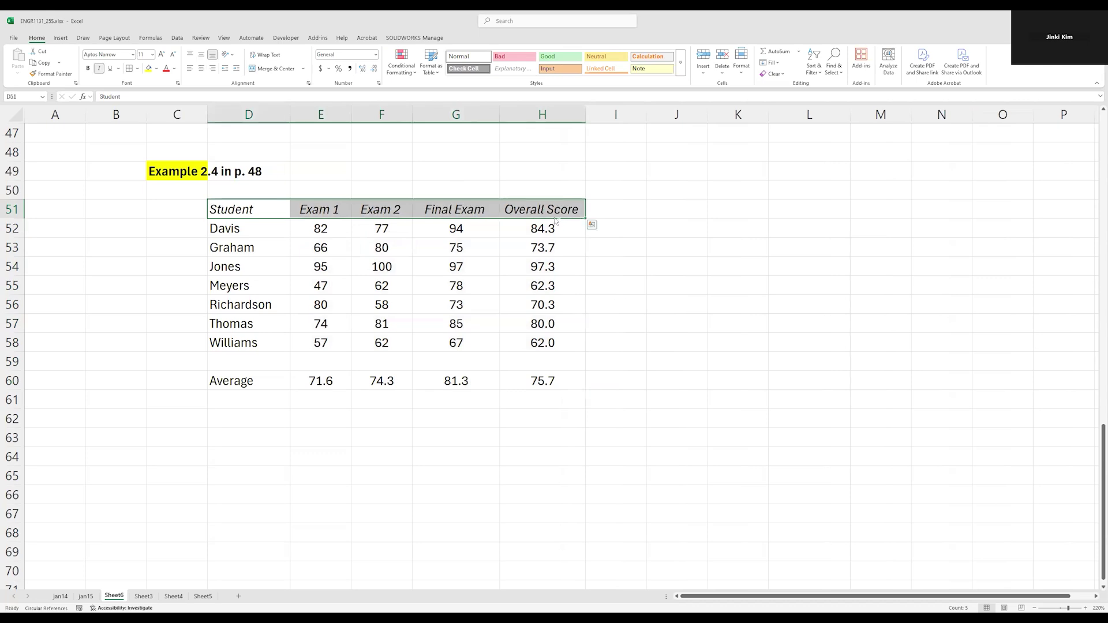
pyautogui.click(110, 68)
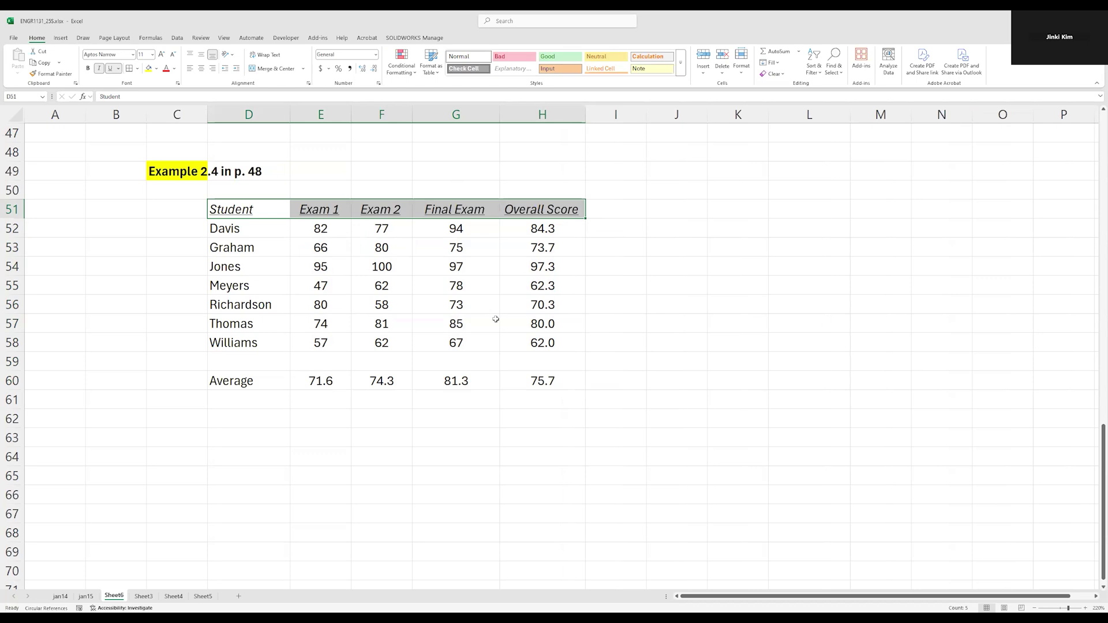
pyautogui.click(477, 366)
pyautogui.click(704, 496)
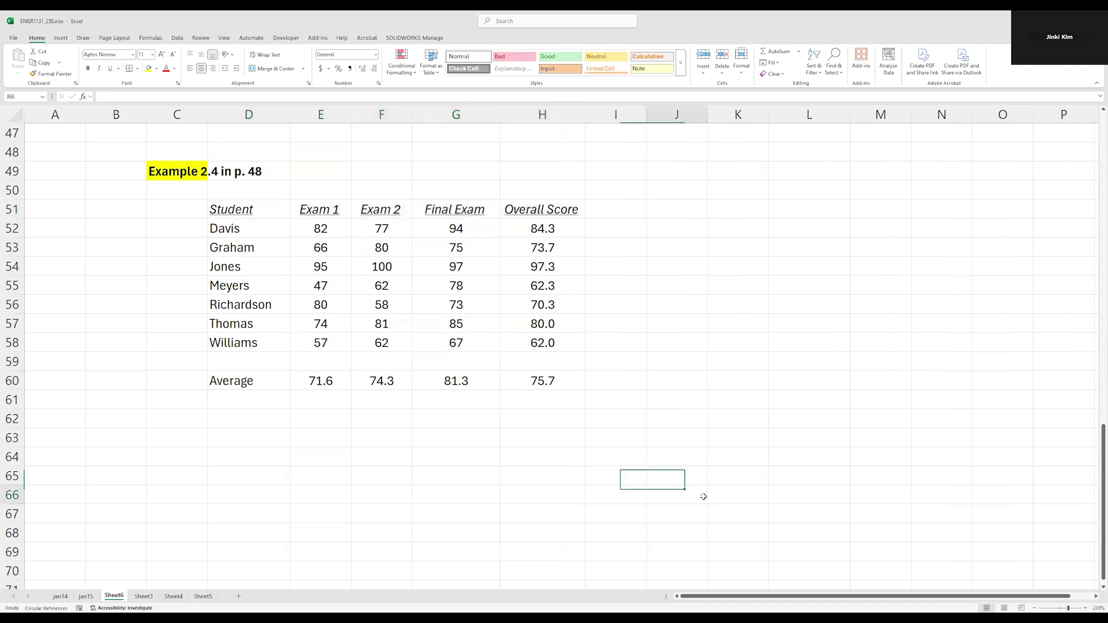
# Step: Enter the label Standard Deviation in D61 below Average and widen column D to fit it
pyautogui.click(265, 402)
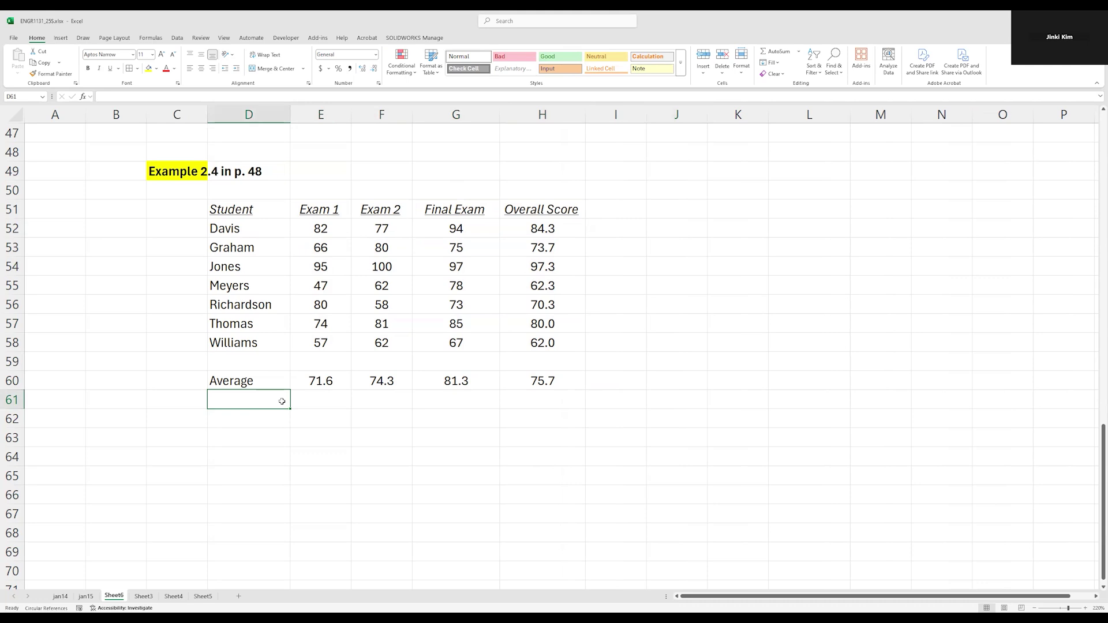
pyautogui.write('Stard')
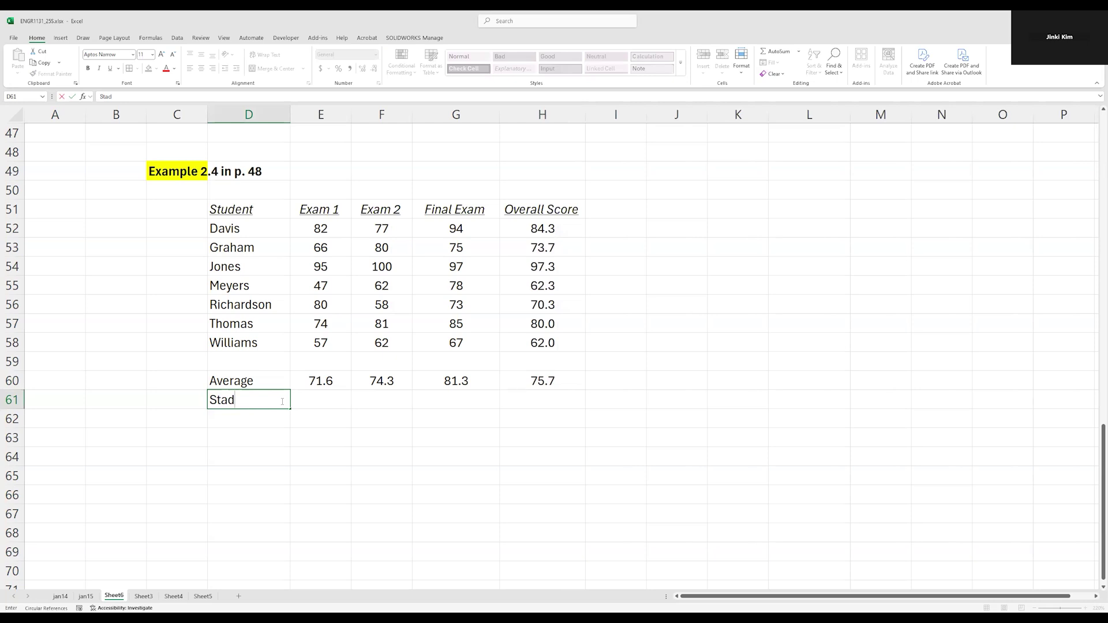
pyautogui.press('BackSpace')
pyautogui.write('ndard Deviation')
pyautogui.press('Return')
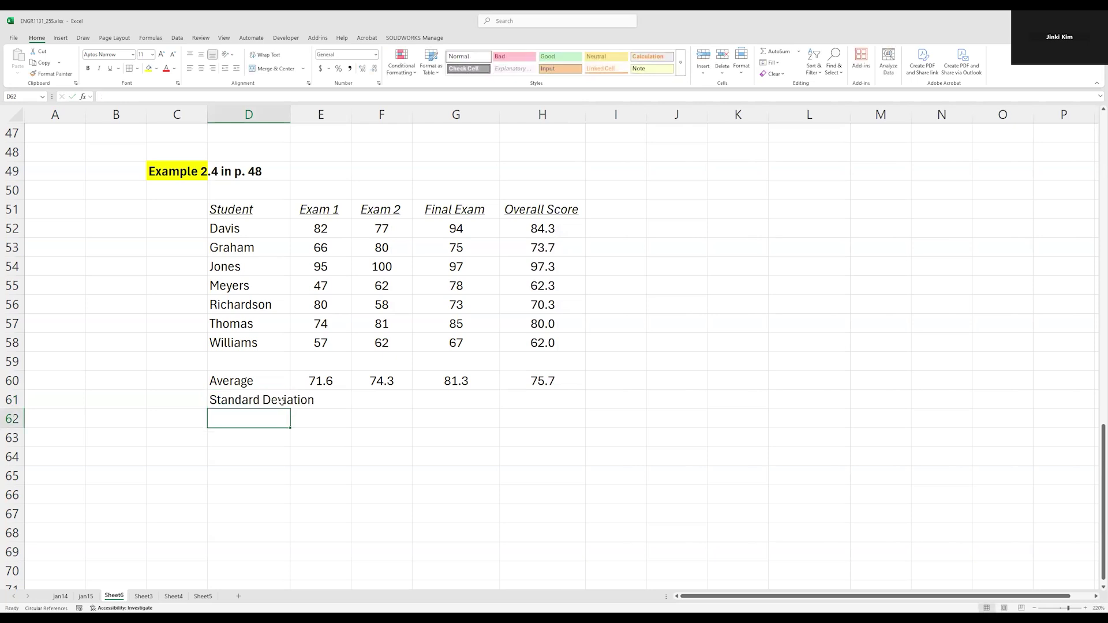
pyautogui.click(340, 395)
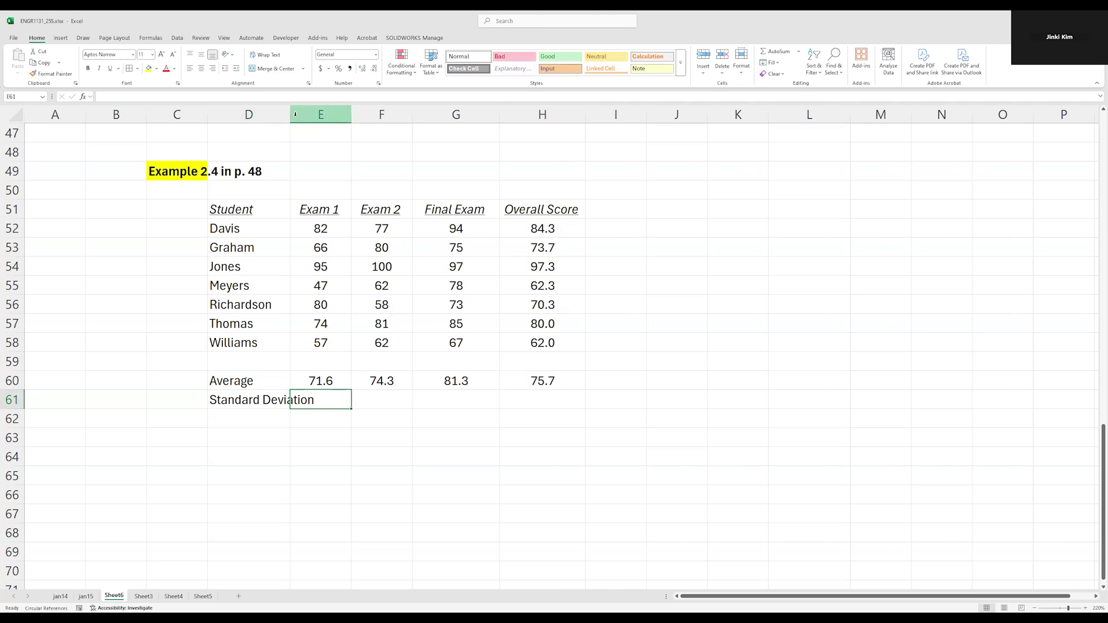
pyautogui.moveTo(291, 117); pyautogui.dragTo(333, 117)
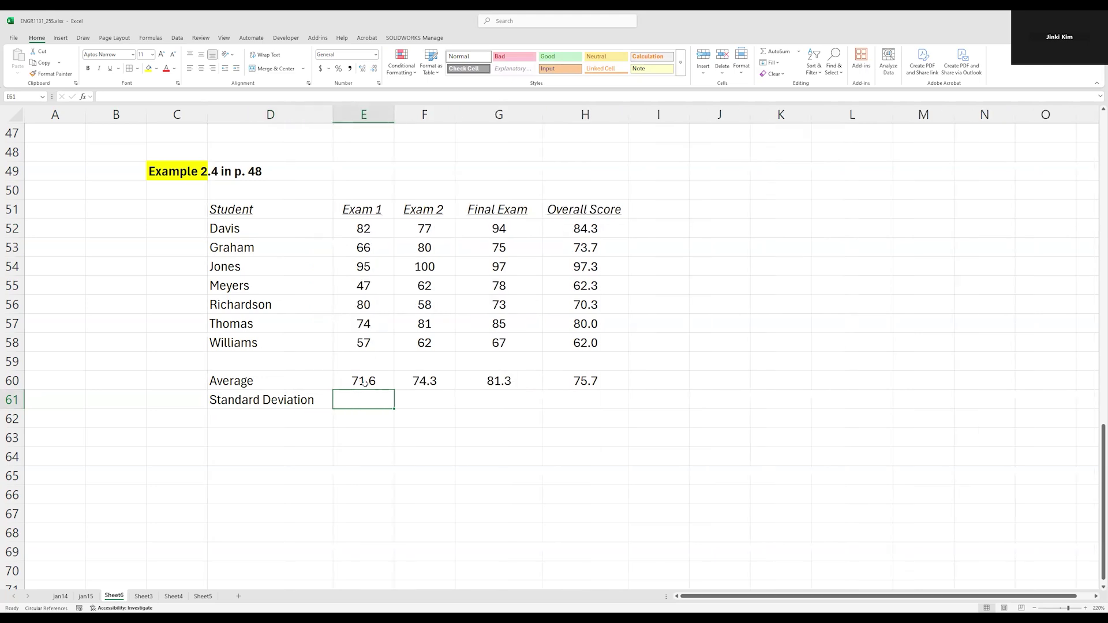
# Step: Start inserting a function in E61 for the Exam 1 scores and search the function library for "standard deviation"
pyautogui.moveTo(378, 230); pyautogui.dragTo(373, 350)
pyautogui.click(370, 403)
pyautogui.moveTo(370, 226); pyautogui.dragTo(365, 347)
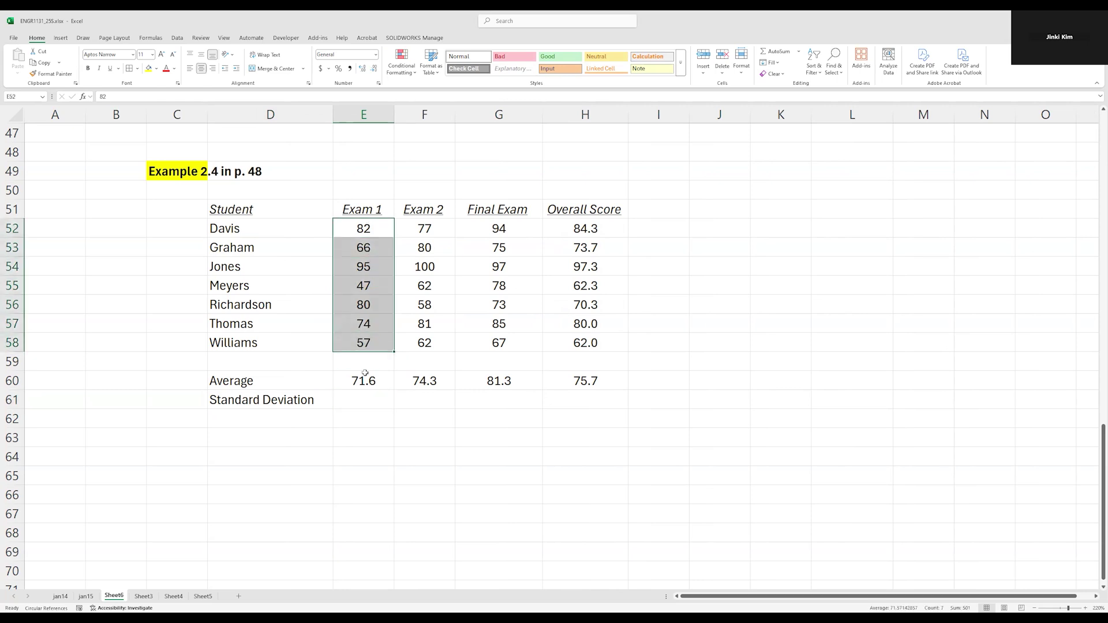
pyautogui.doubleClick(360, 404)
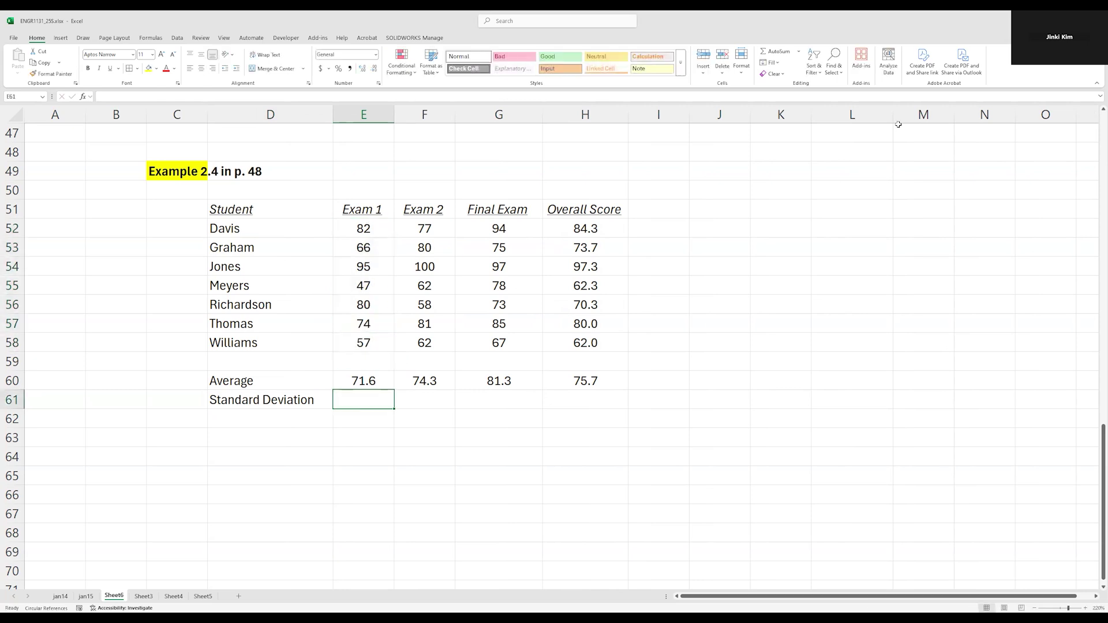
pyautogui.click(800, 52)
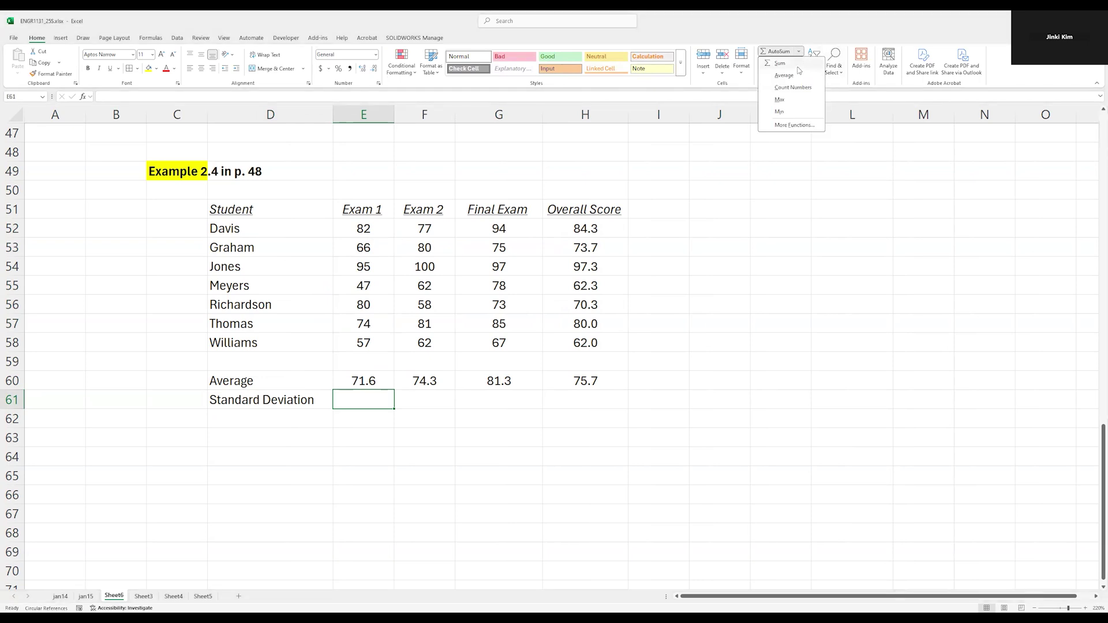
pyautogui.click(793, 125)
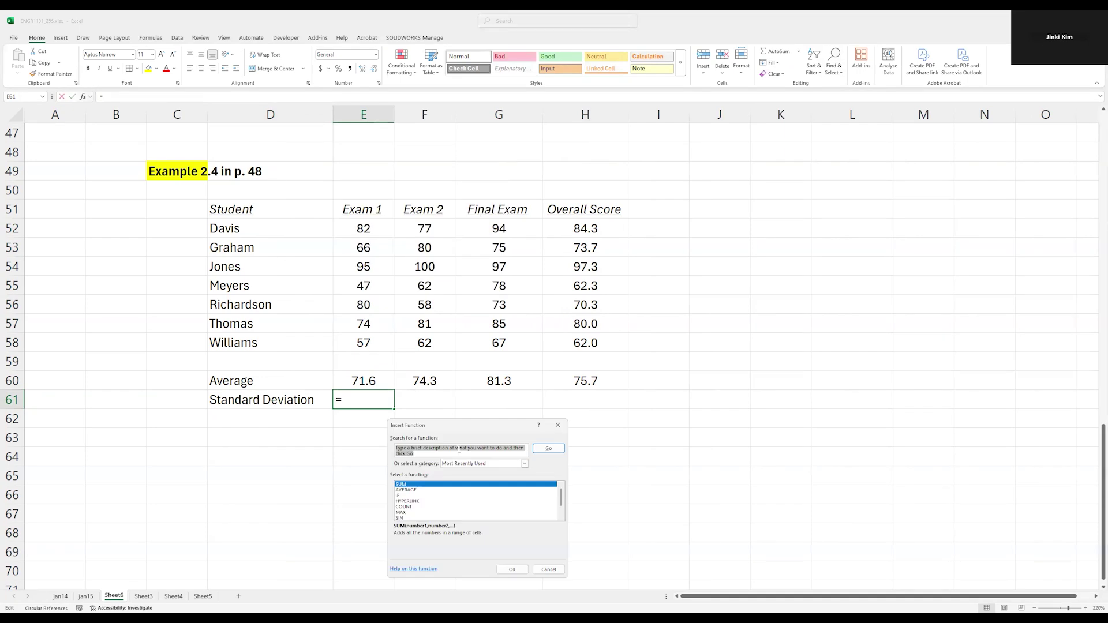
pyautogui.write('standard deviation')
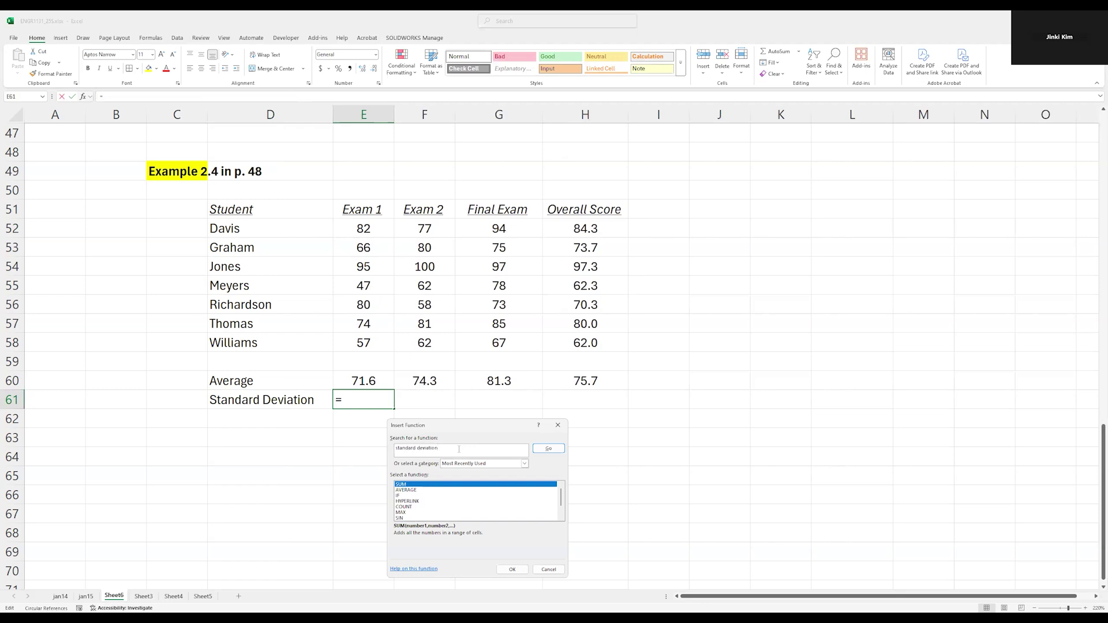
pyautogui.press('Return')
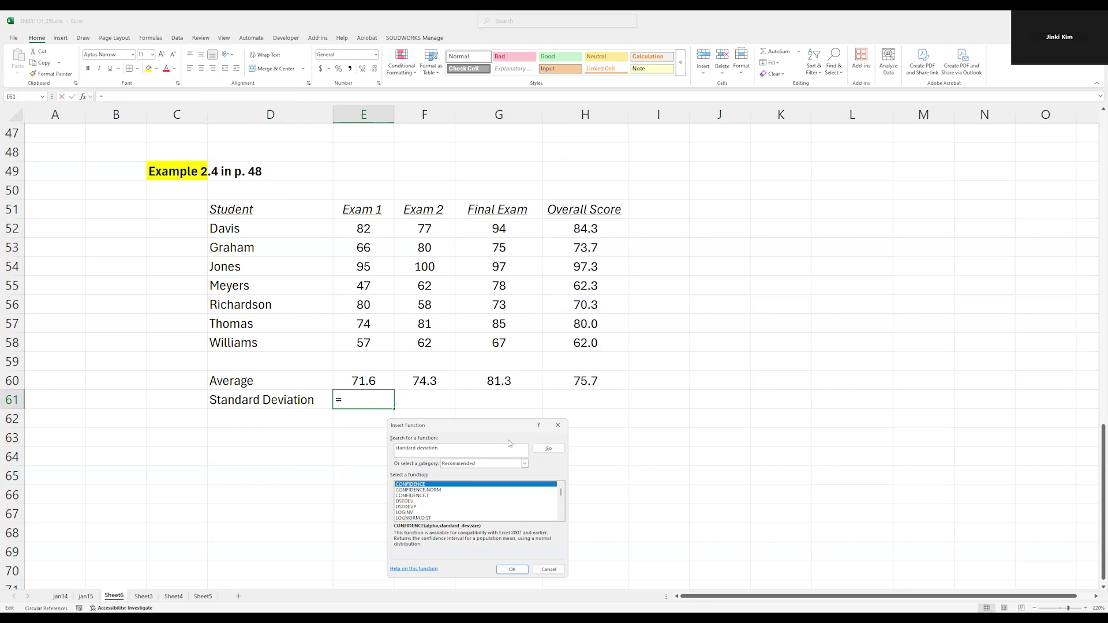
# Step: Choose the STDEV function for E61 and apply it to the Exam 1 scores in E52:E58
pyautogui.scroll(-3, 469, 511)
pyautogui.scroll(3, 469, 510)
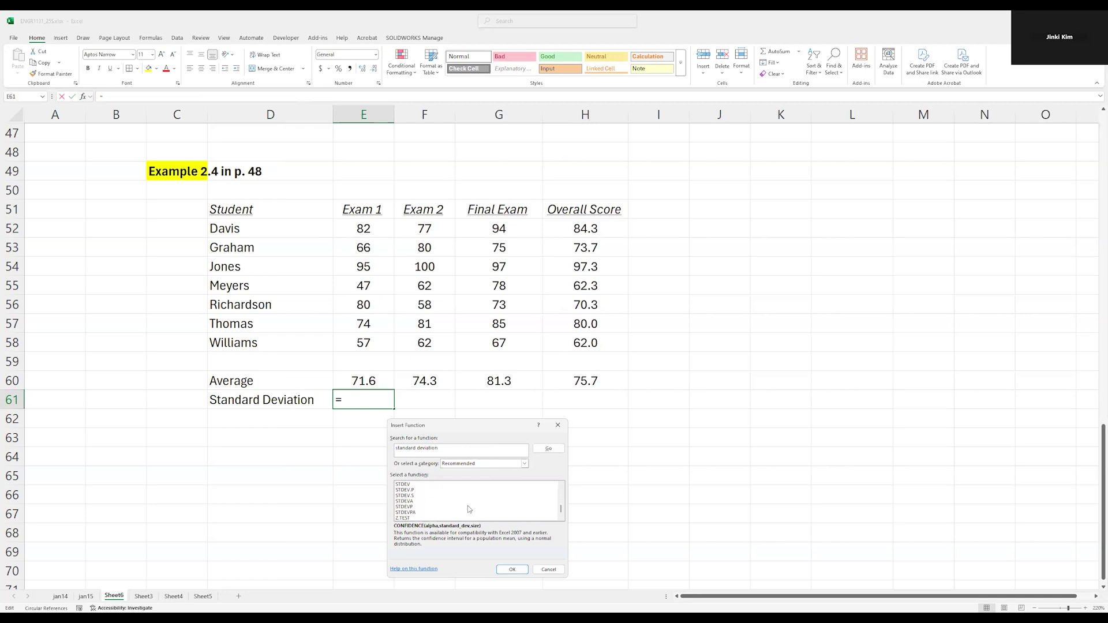
pyautogui.scroll(-2, 468, 509)
pyautogui.scroll(2, 468, 508)
pyautogui.scroll(-5, 468, 504)
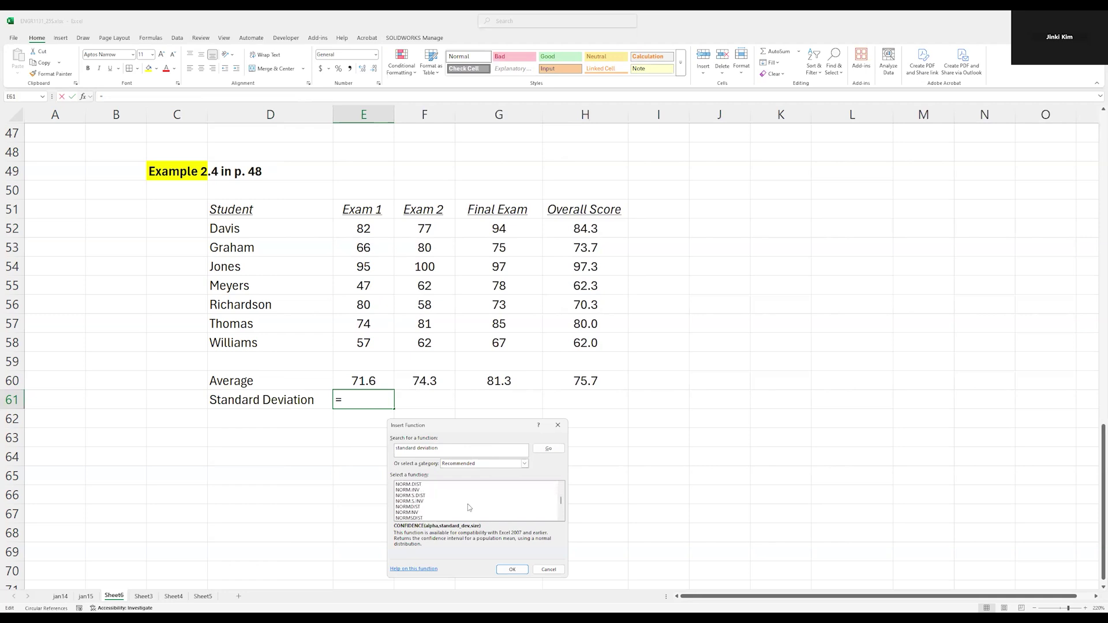
pyautogui.click(424, 501)
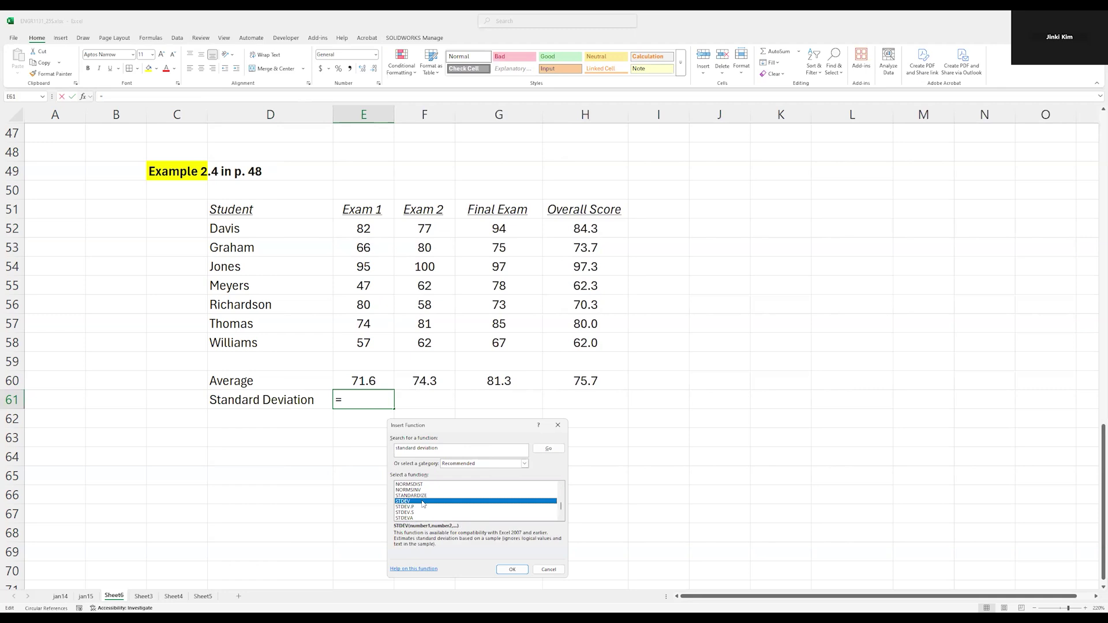
pyautogui.click(513, 570)
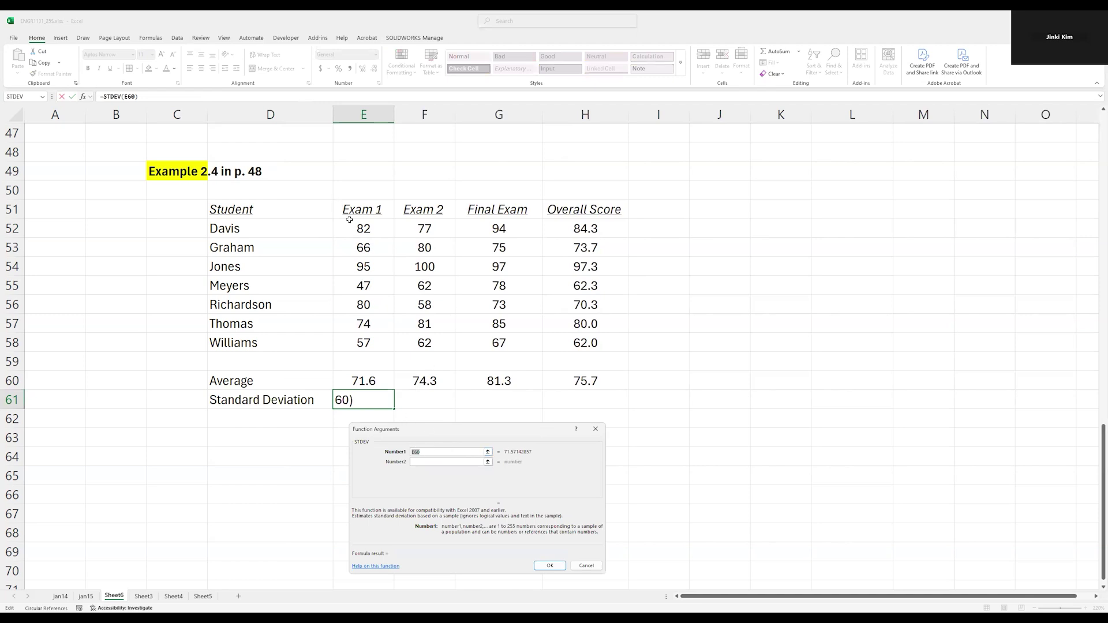
pyautogui.click(364, 229)
pyautogui.keyDown('shift'); pyautogui.click(363, 342); pyautogui.keyUp('shift')
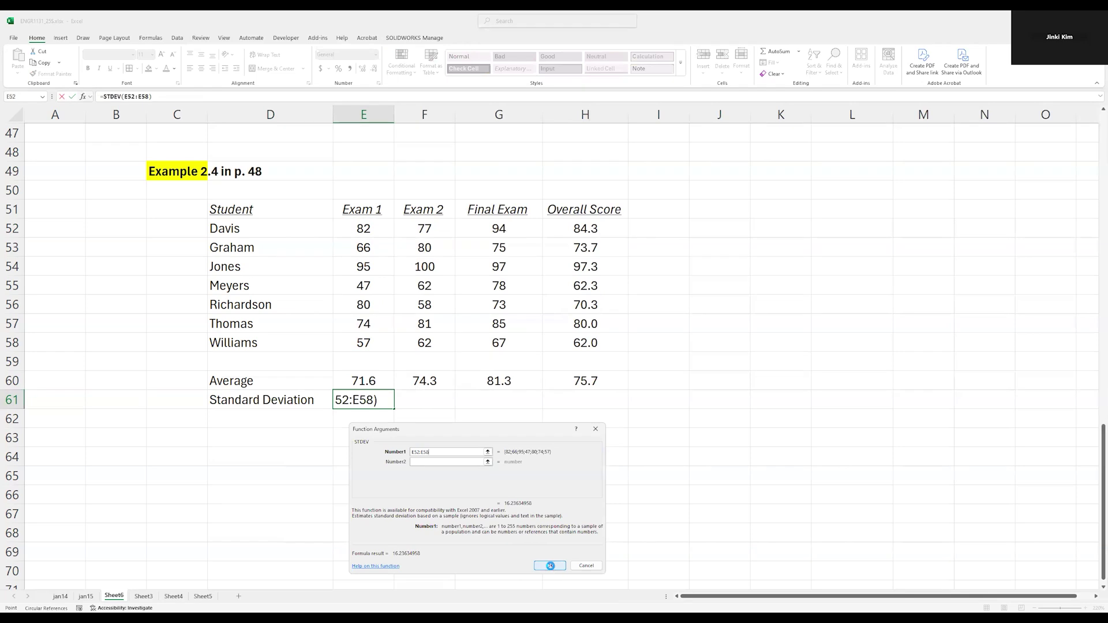
pyautogui.click(550, 566)
# Step: Examine the STDEV formula in E61 and the range it references, leaving it unchanged
pyautogui.doubleClick(366, 398)
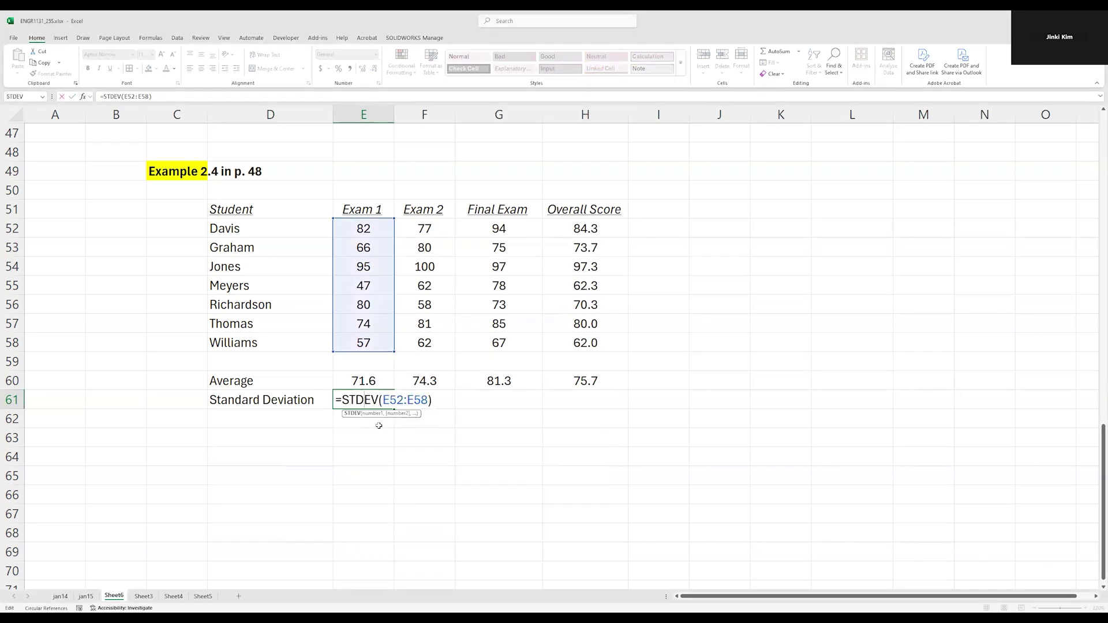
pyautogui.press('Escape')
pyautogui.doubleClick(370, 404)
pyautogui.moveTo(342, 400); pyautogui.dragTo(378, 400)
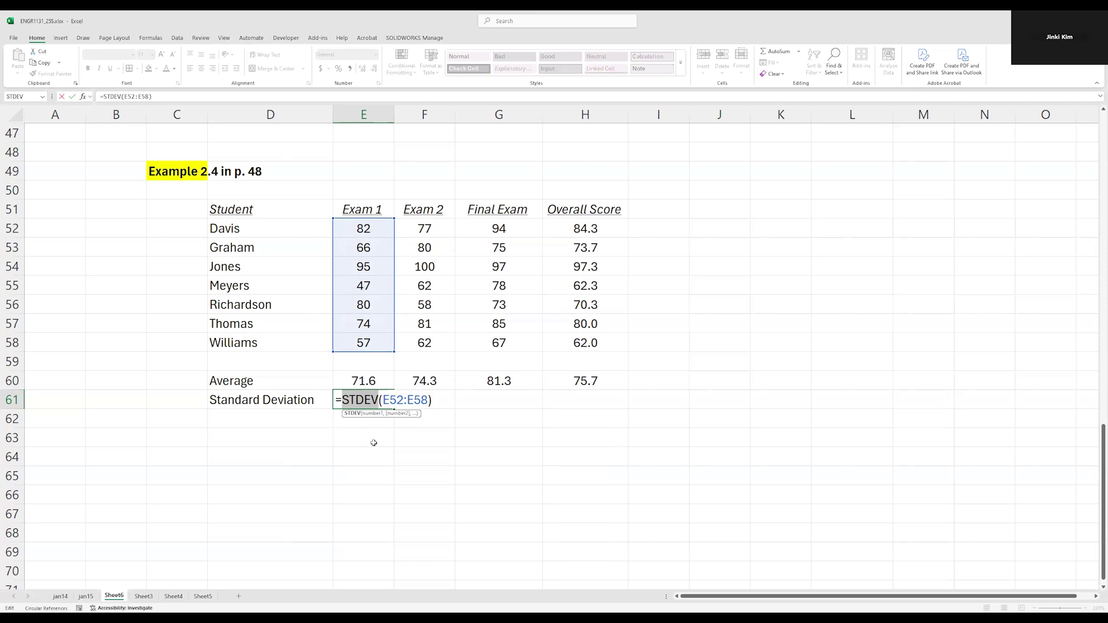
pyautogui.press('Return')
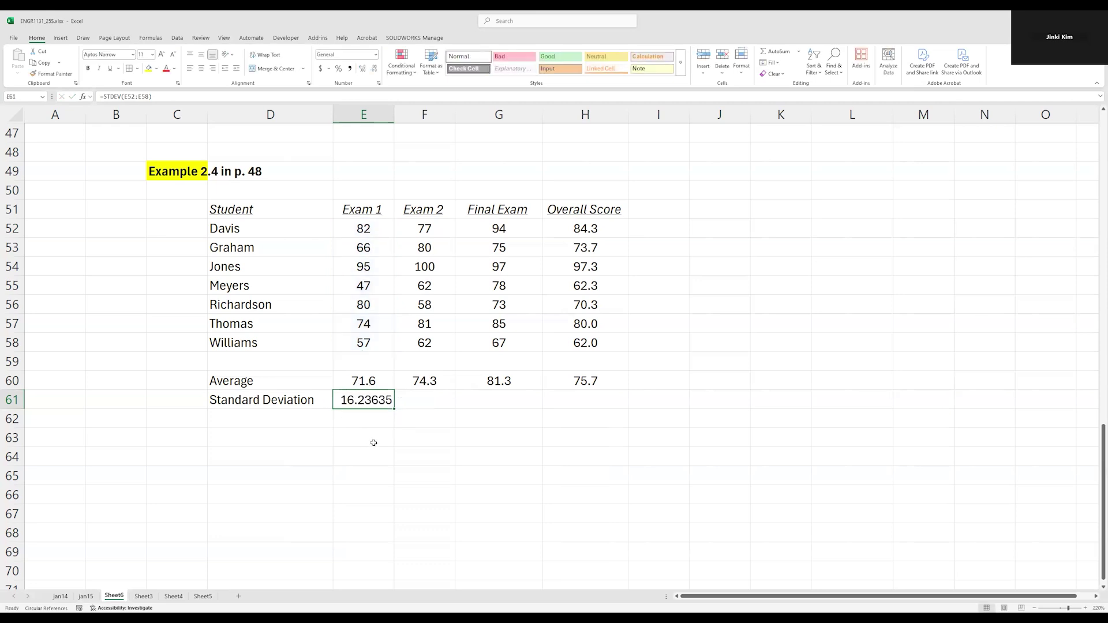
# Step: Format the Exam 1 standard deviation in E61 to one decimal place and center it
pyautogui.click(362, 69)
pyautogui.click(374, 69)
pyautogui.click(374, 70)
pyautogui.click(374, 69)
pyautogui.click(374, 69)
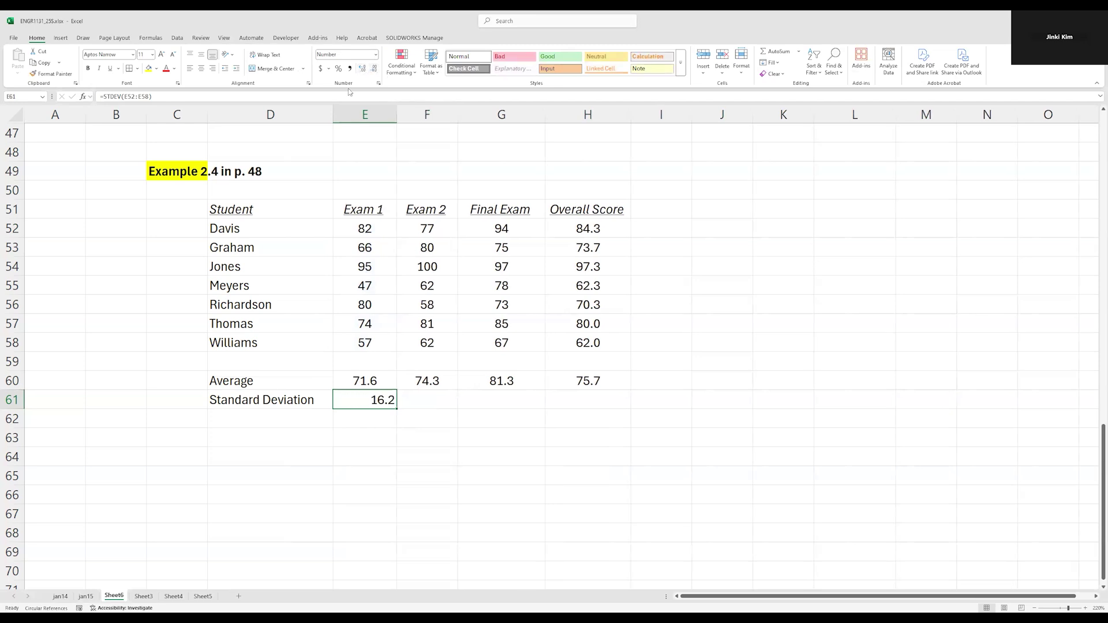
pyautogui.click(201, 68)
# Step: Copy the standard deviation formula from E61 to F61, G61 and H61 for the remaining score columns
pyautogui.hotkey('ctrl', 'c')
pyautogui.click(426, 397)
pyautogui.hotkey('ctrl', 'v')
pyautogui.click(486, 397)
pyautogui.hotkey('ctrl', 'v')
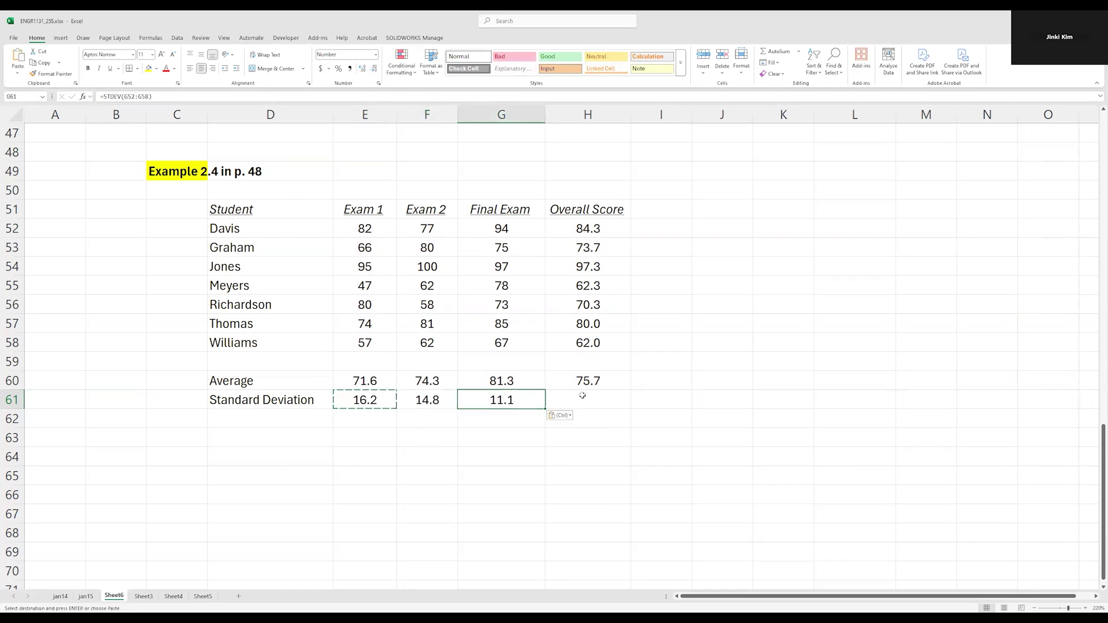
pyautogui.click(589, 402)
pyautogui.hotkey('ctrl', 'v')
pyautogui.click(577, 435)
# Step: Review the averages and standard deviations in E60:H61 against the score columns they summarize
pyautogui.moveTo(588, 381); pyautogui.dragTo(359, 400)
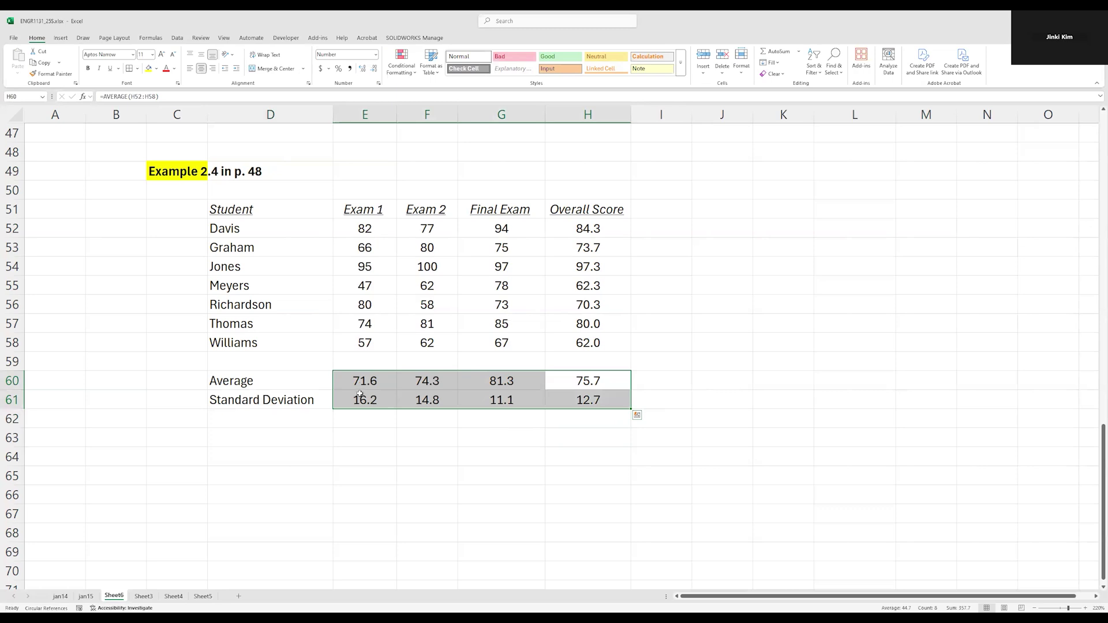
pyautogui.click(367, 400)
pyautogui.click(421, 400)
pyautogui.moveTo(427, 228); pyautogui.dragTo(460, 348)
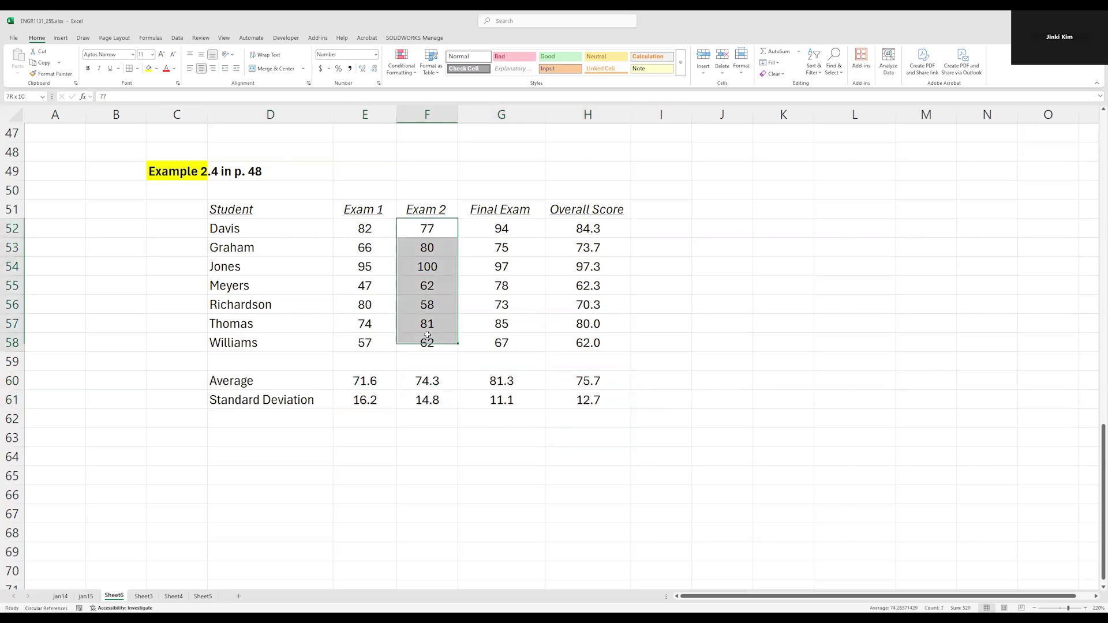
pyautogui.moveTo(500, 228); pyautogui.dragTo(500, 340)
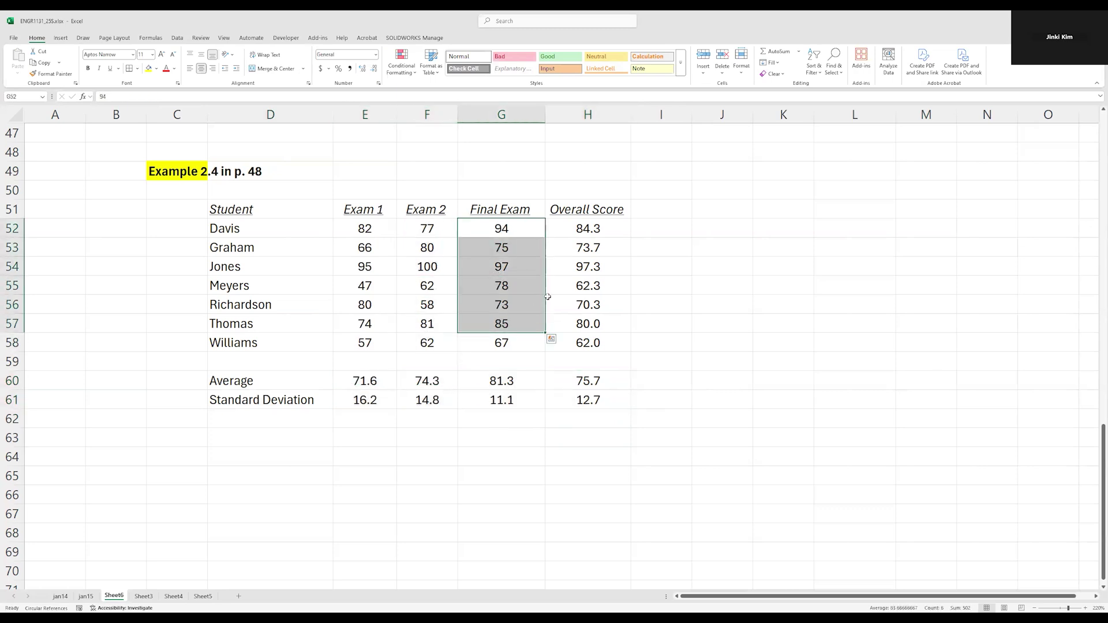
pyautogui.click(589, 400)
pyautogui.moveTo(604, 225); pyautogui.dragTo(589, 343)
pyautogui.click(590, 407)
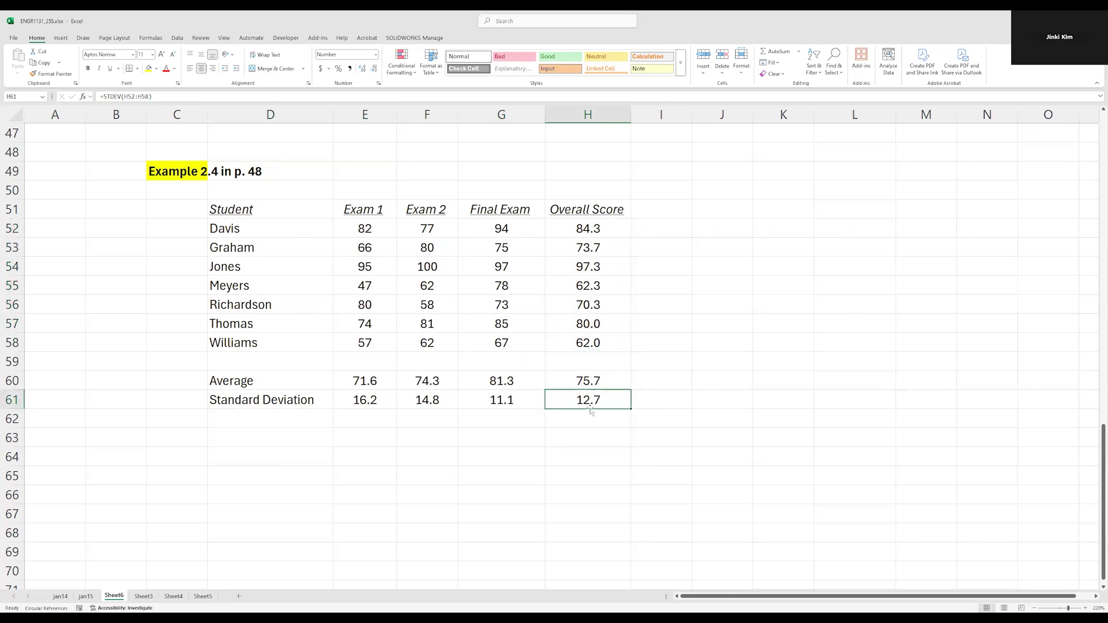
pyautogui.click(589, 425)
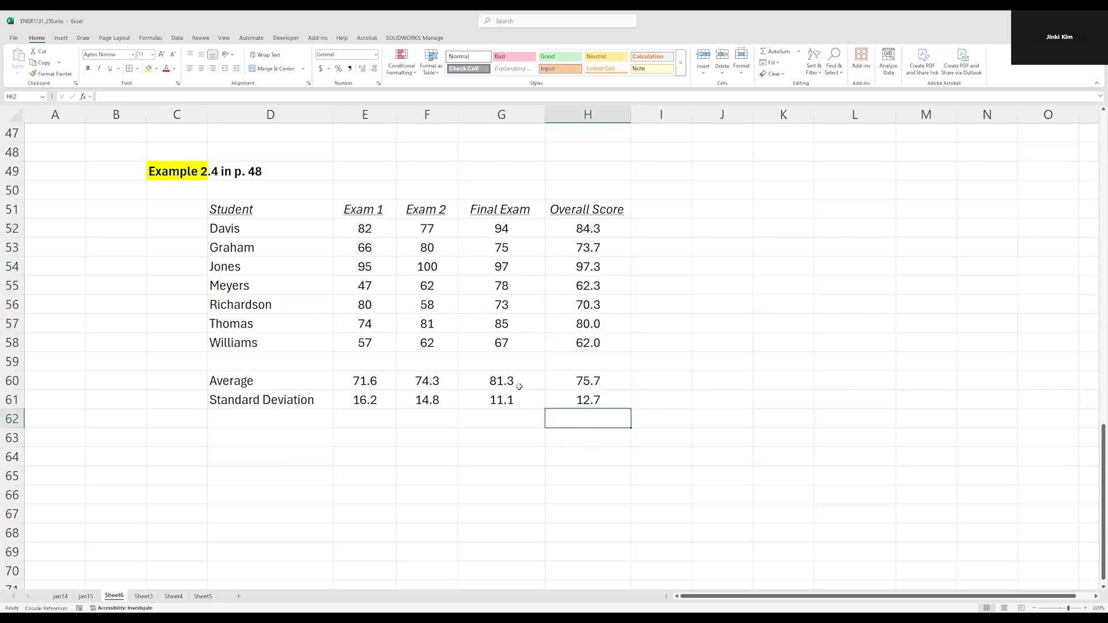
# Step: Apply all borders to the exam score table in D51:H61, including the average and standard deviation rows
pyautogui.moveTo(243, 211); pyautogui.dragTo(626, 404)
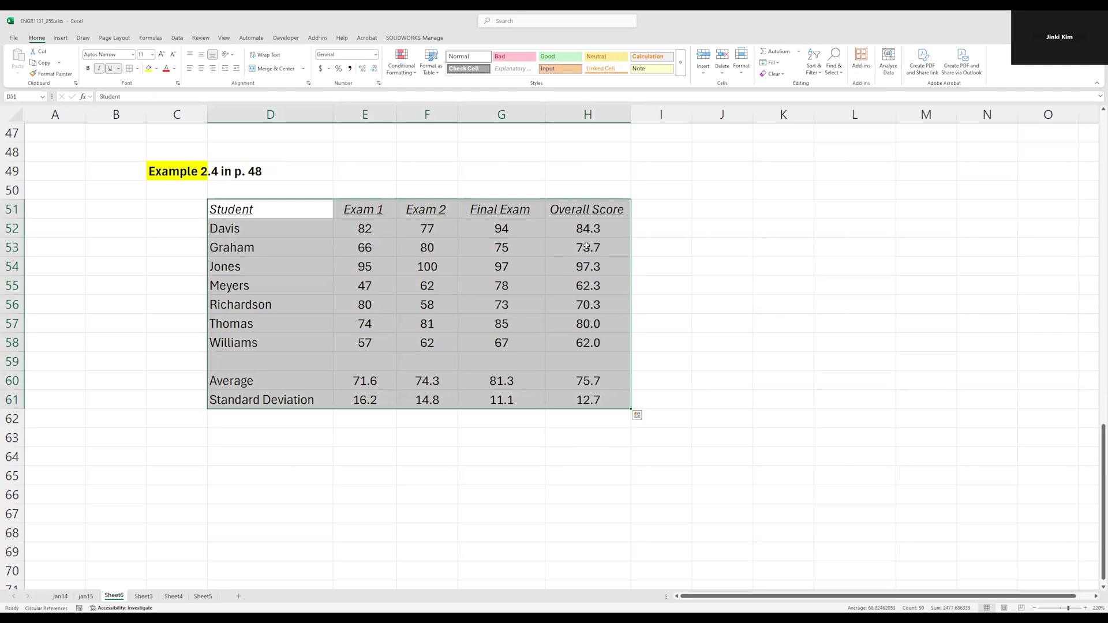
pyautogui.doubleClick(596, 227)
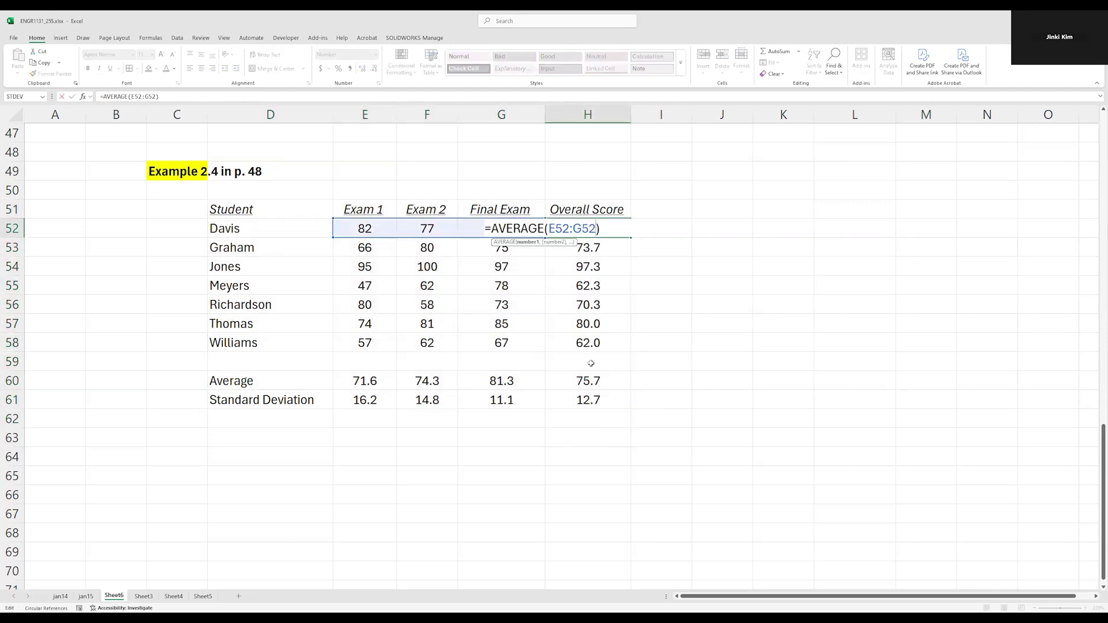
pyautogui.moveTo(224, 206); pyautogui.dragTo(594, 403)
pyautogui.hotkey('alt', 'h')
pyautogui.press('b')
pyautogui.press('a')
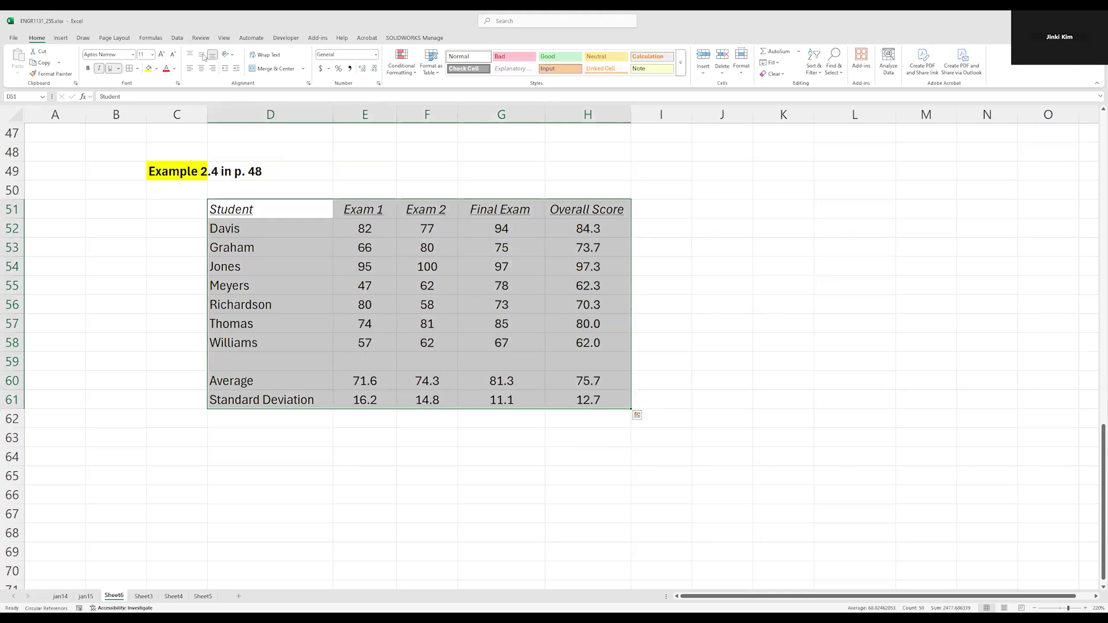
pyautogui.click(580, 473)
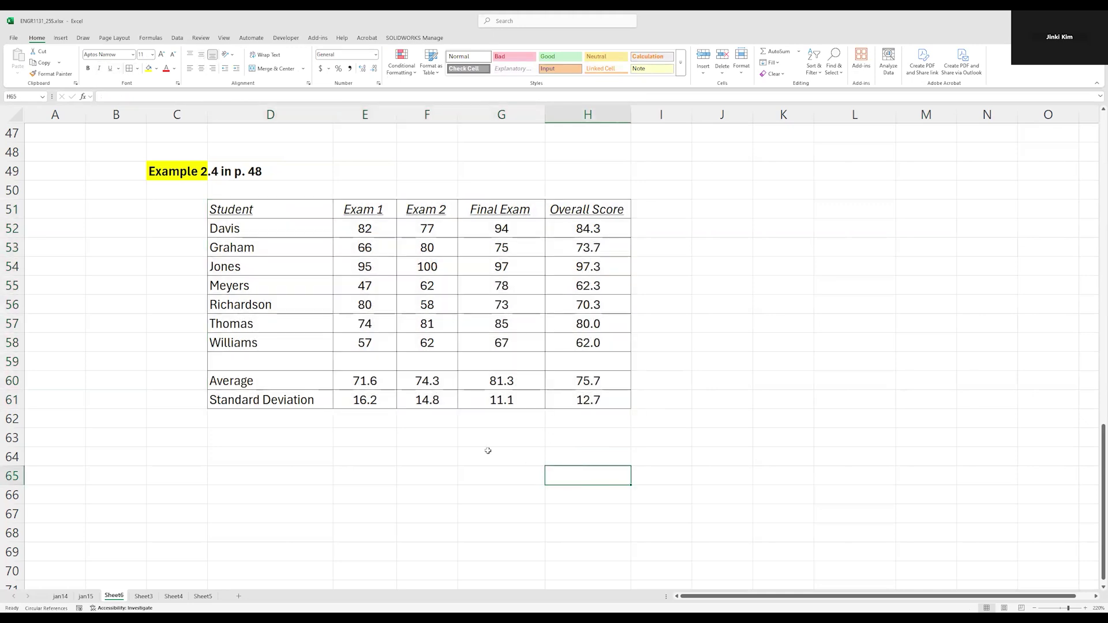
# Step: Examine the standard deviation row and look up STDEV in the Insert Function list without inserting a function
pyautogui.click(372, 402)
pyautogui.click(317, 399)
pyautogui.moveTo(384, 405); pyautogui.dragTo(612, 402)
pyautogui.click(312, 399)
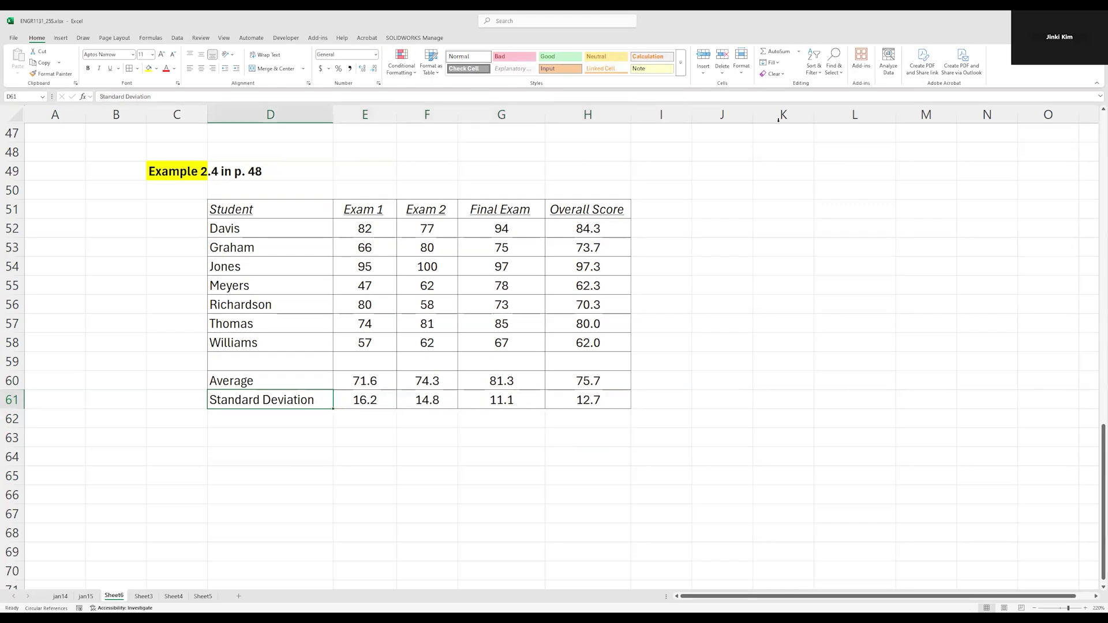
pyautogui.click(800, 52)
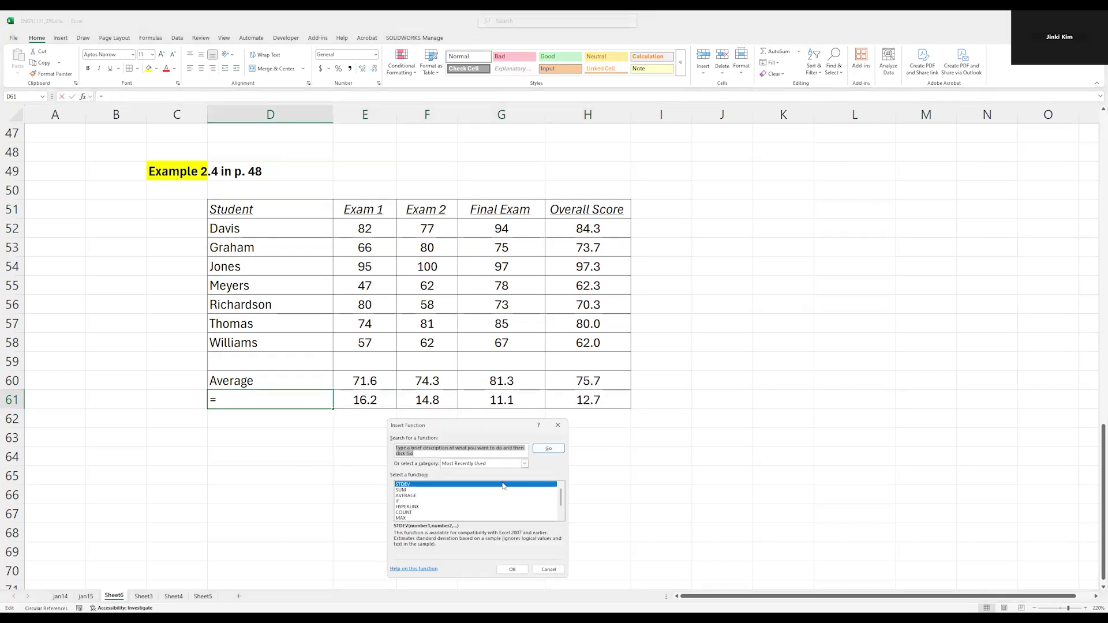
pyautogui.moveTo(561, 495)
pyautogui.mouseDown()
pyautogui.moveTo(564, 515)
pyautogui.moveTo(564, 483)
pyautogui.mouseUp()
pyautogui.click(557, 425)
pyautogui.click(483, 420)
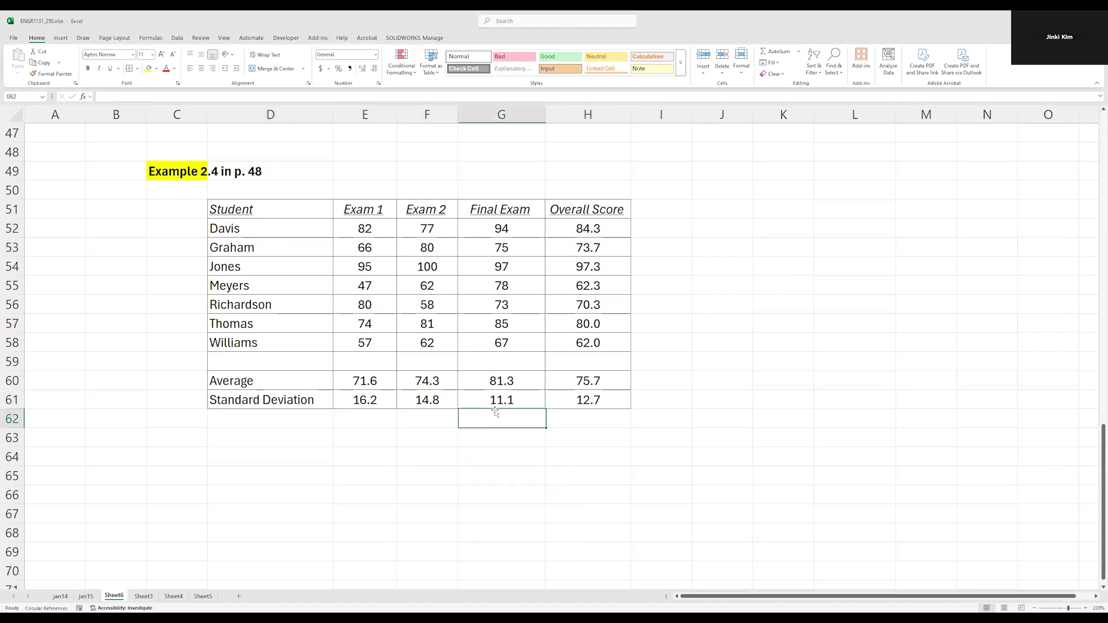
pyautogui.click(799, 51)
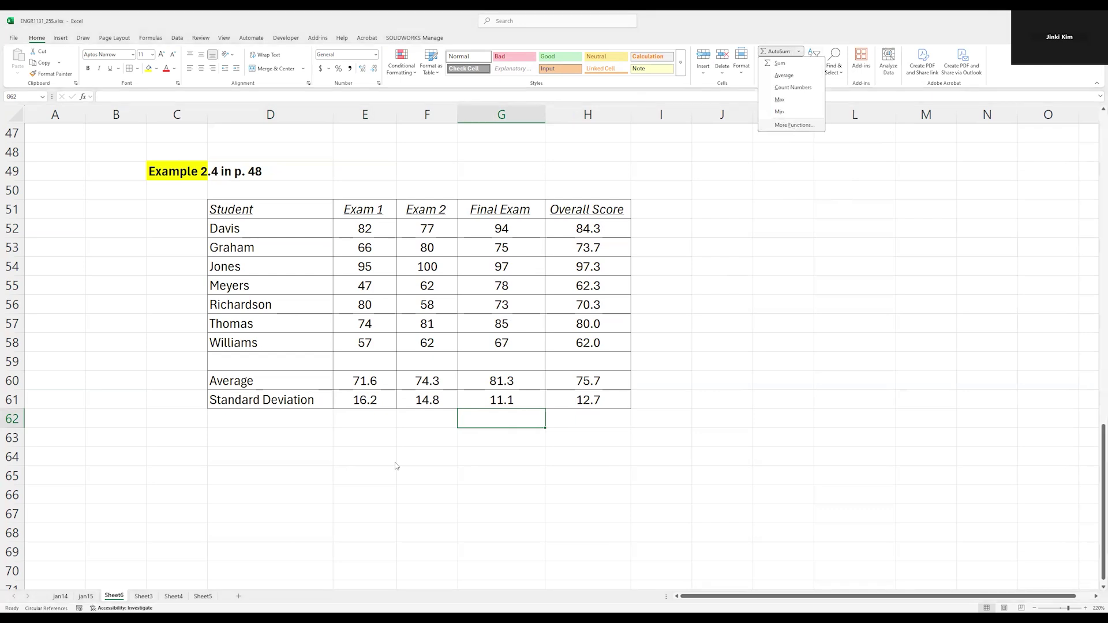
pyautogui.press('f')
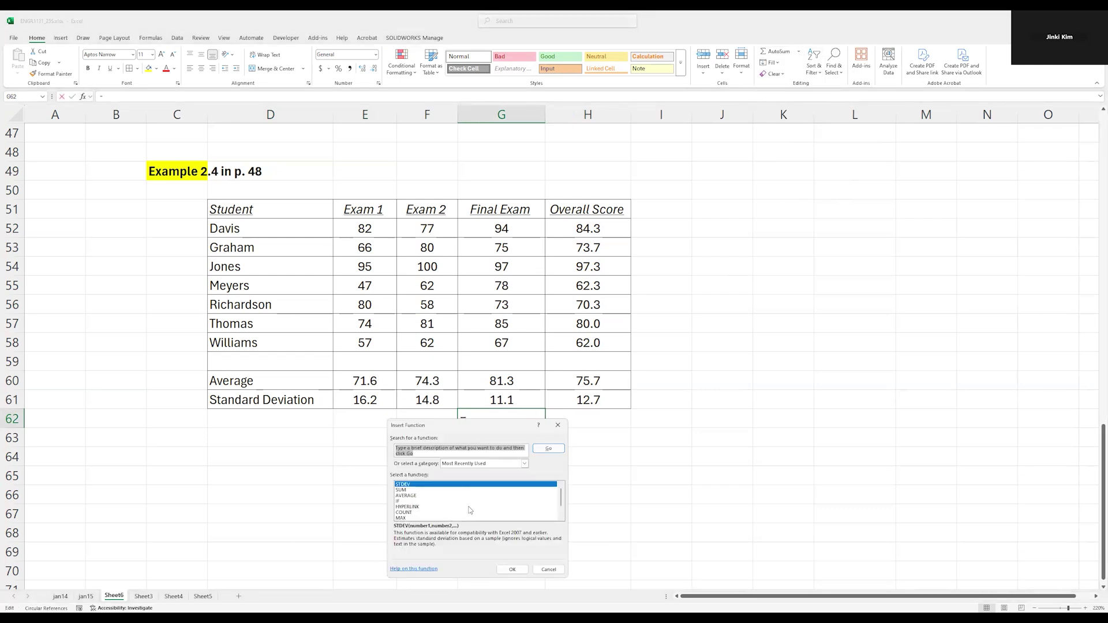
pyautogui.click(548, 570)
# Step: Enter the example search phrase "excel standard deviation" in D64 and delete it again
pyautogui.click(309, 451)
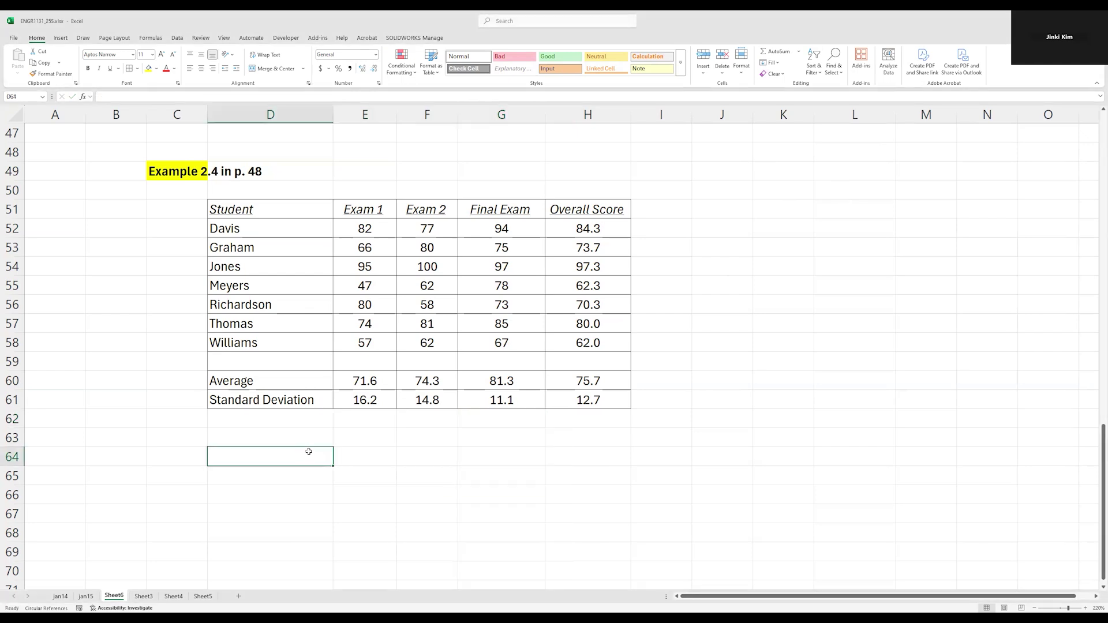
pyautogui.write('ex')
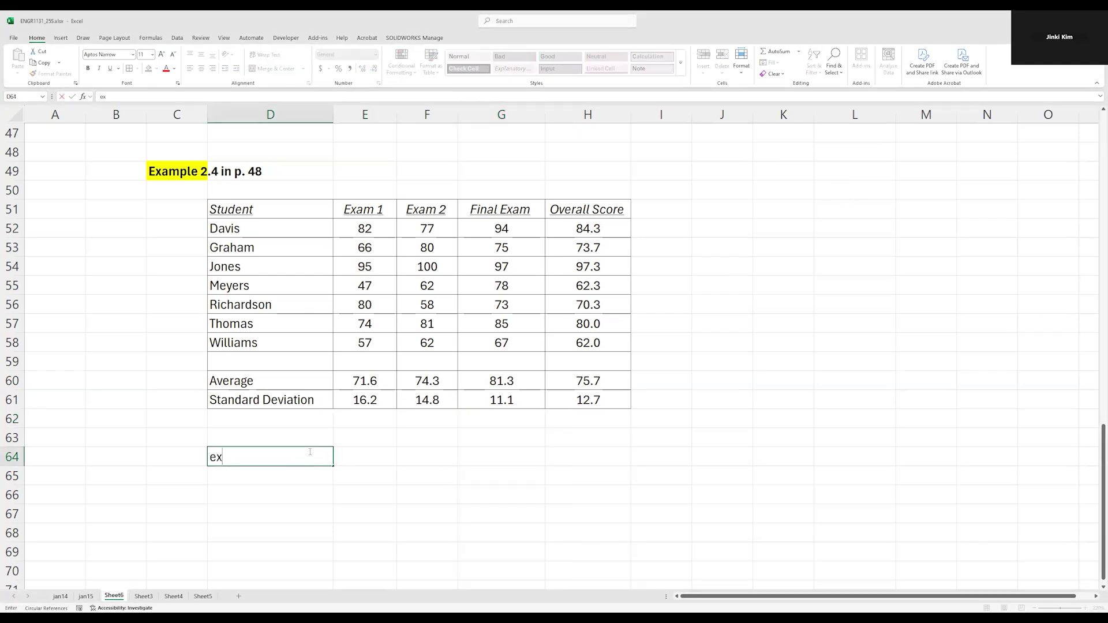
pyautogui.write('cel')
pyautogui.write(',')
pyautogui.press('BackSpace')
pyautogui.press('BackSpace')
pyautogui.write('sth')
pyautogui.press('BackSpace')
pyautogui.write('ard')
pyautogui.press('BackSpace')
pyautogui.write('ndard deviation')
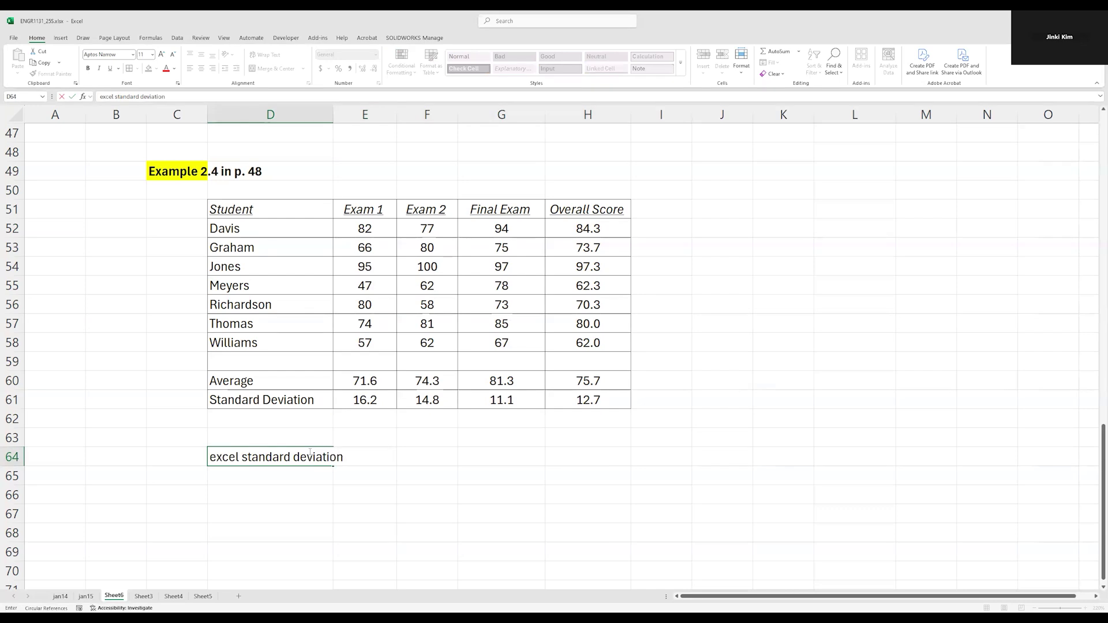
pyautogui.press('Return')
pyautogui.click(309, 453)
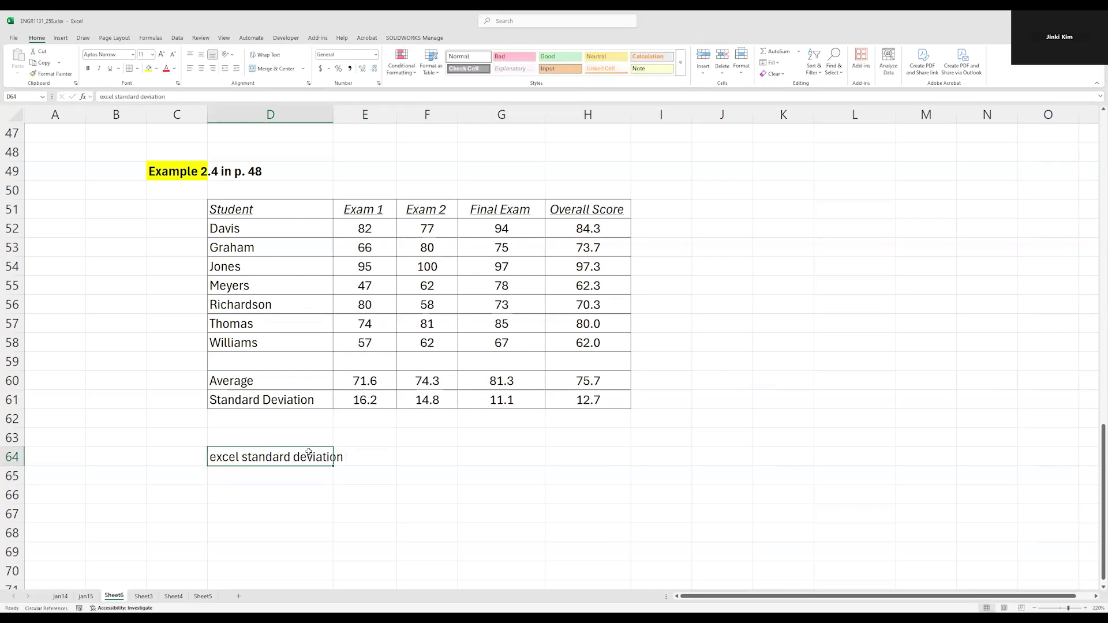
pyautogui.press('Delete')
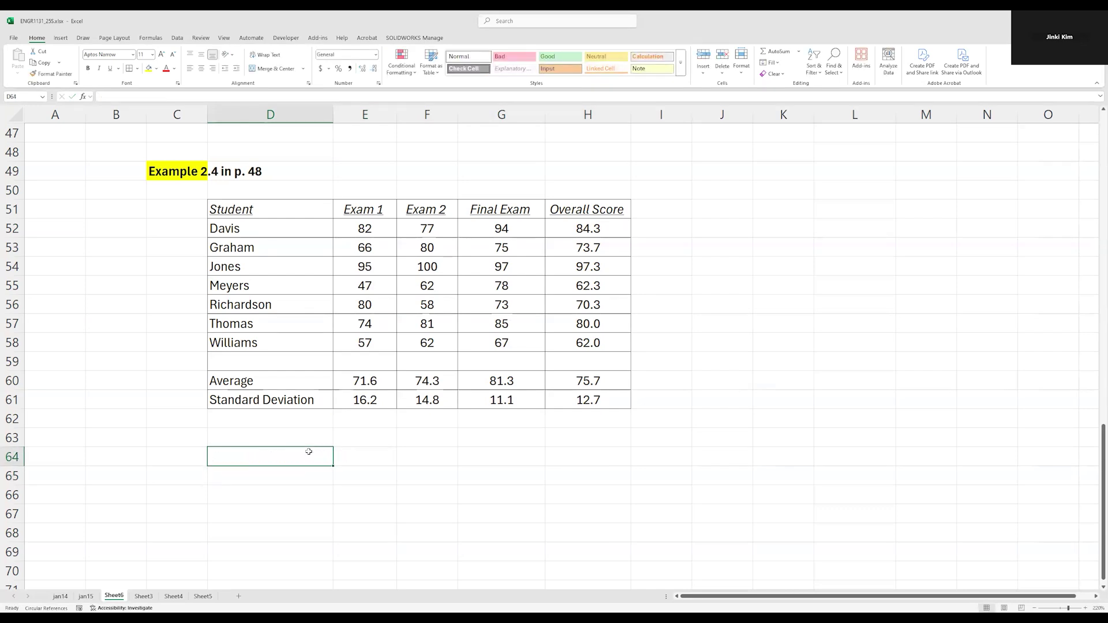